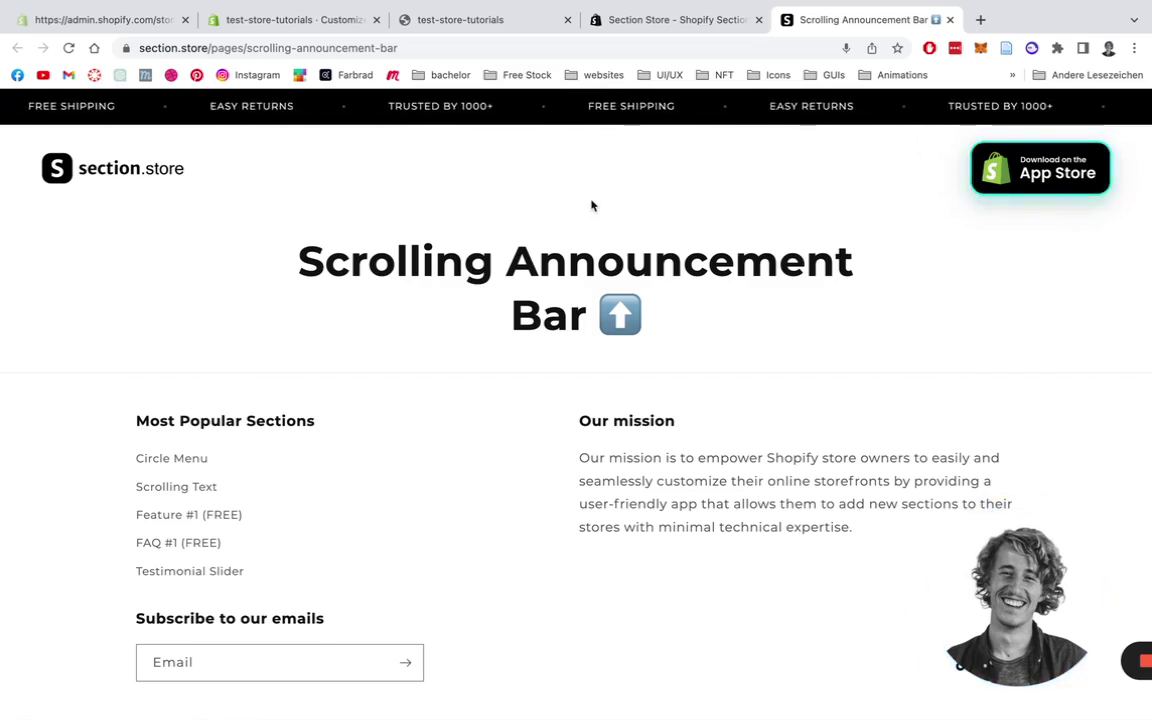
Switch to the Section Store: Theme sections listing in the Shopify App Store
{"action": "left_click", "coordinate": [645, 26]}
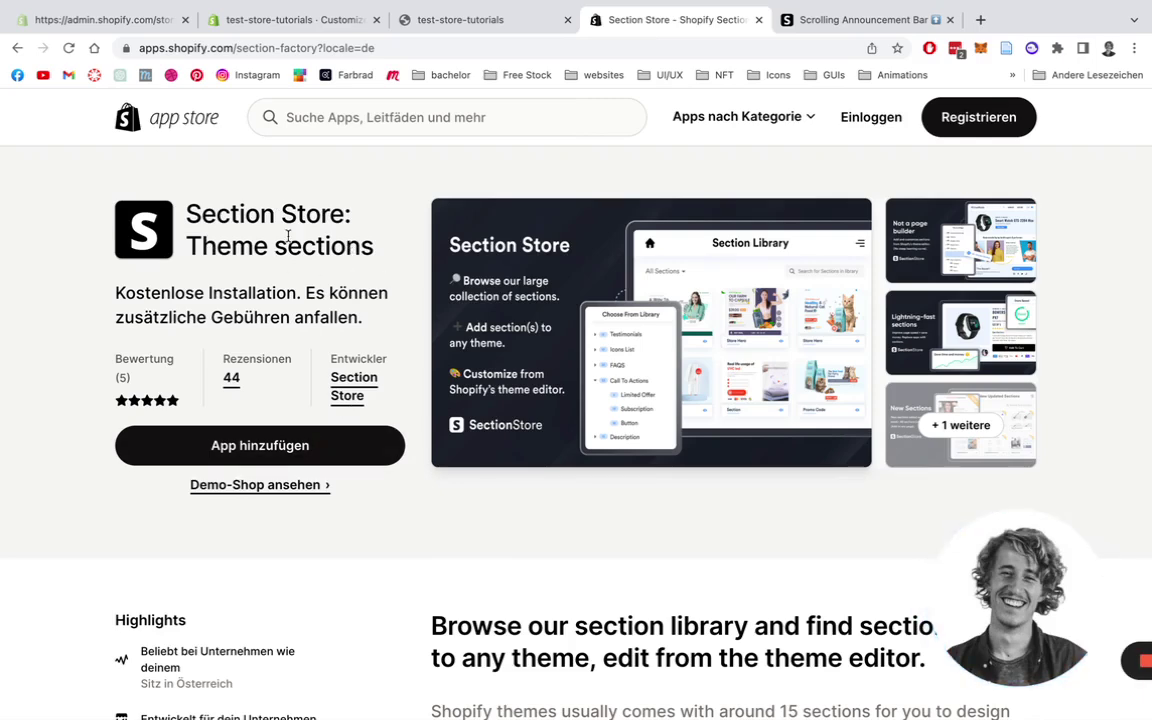
Open Section Store's sections catalogue in the admin and search for 'scrolling an'
{"action": "left_click", "coordinate": [119, 22]}
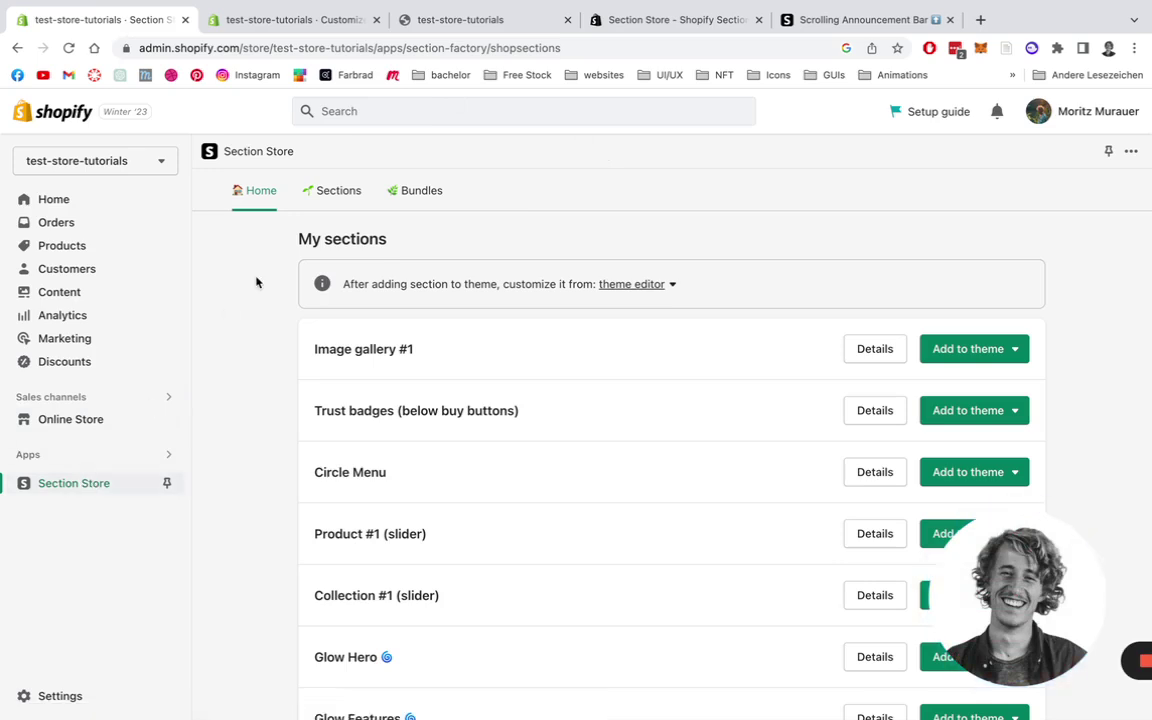
{"action": "left_click", "coordinate": [352, 202]}
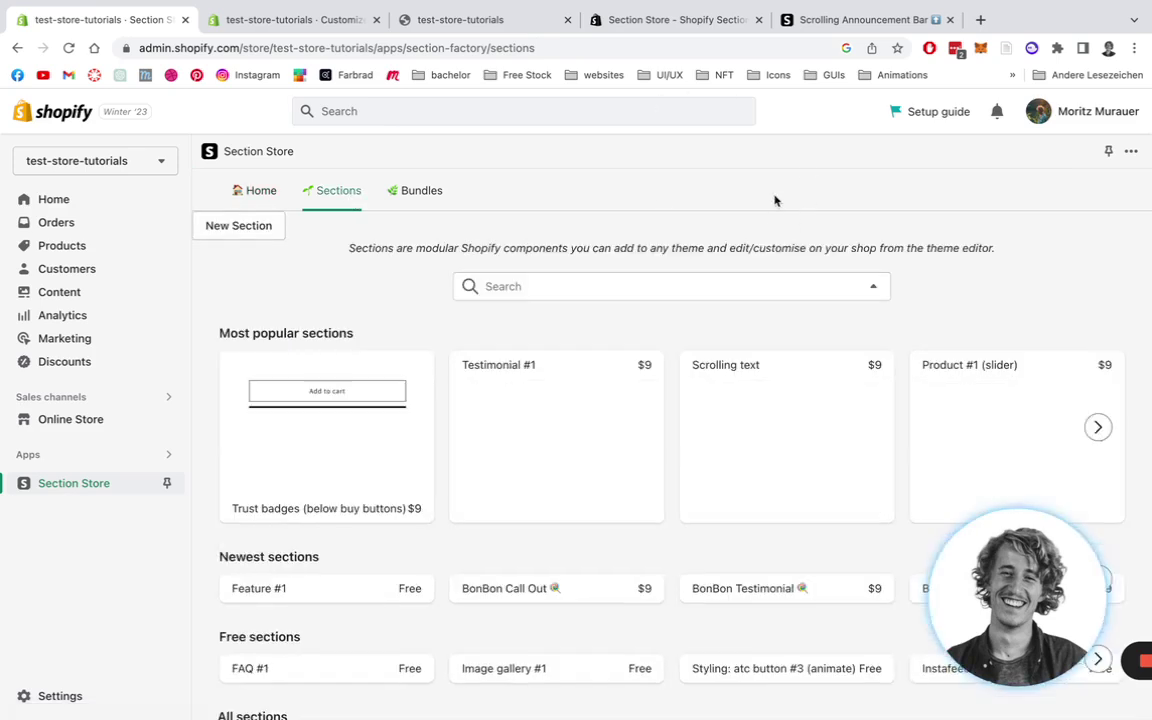
{"action": "left_click", "coordinate": [537, 287]}
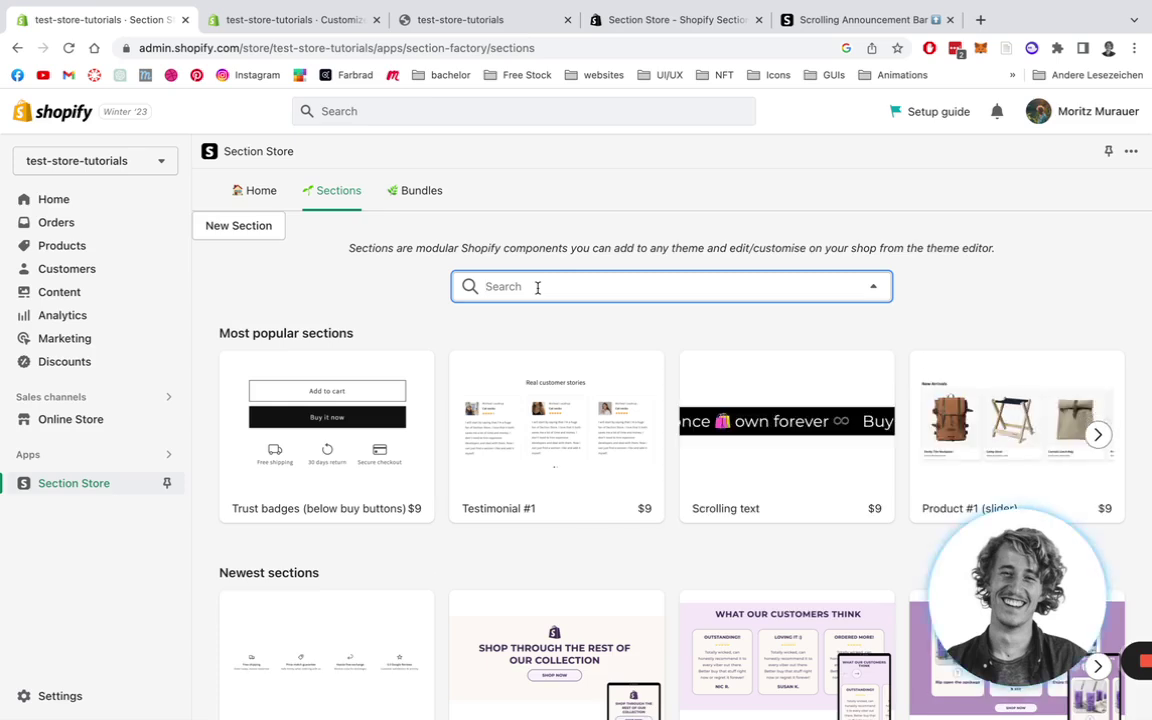
{"action": "type", "text": "scrolling "}
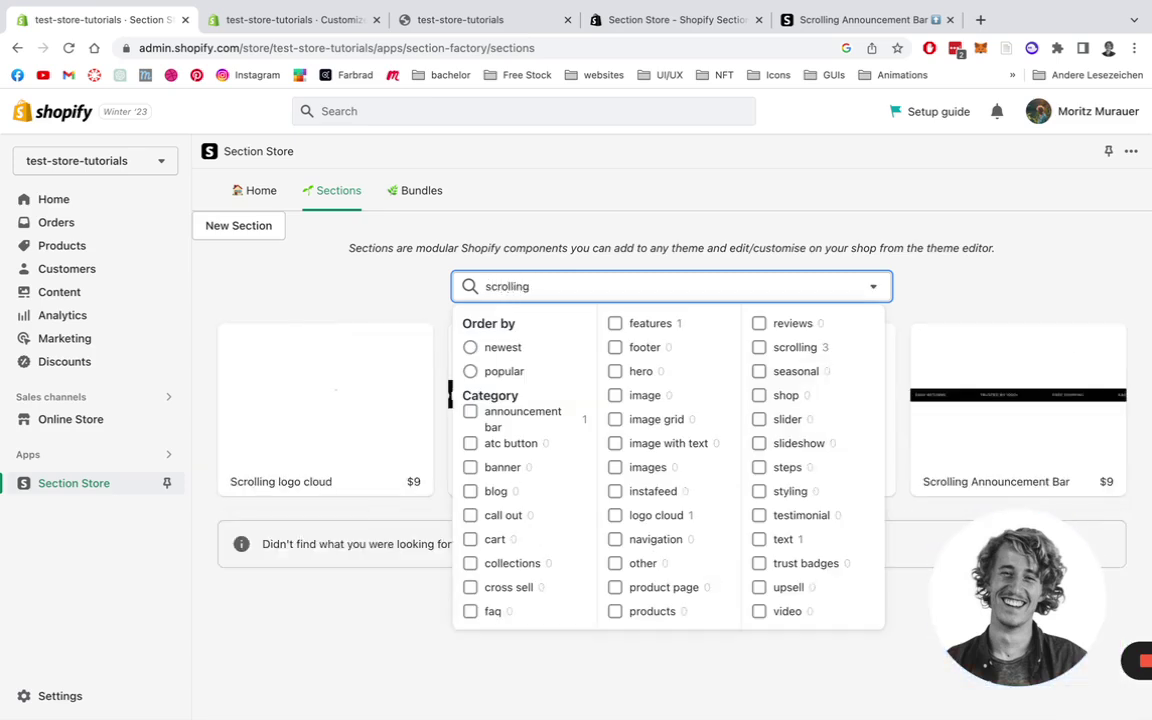
{"action": "type", "text": "an"}
Review the Scrolling Announcement Bar detail page, priced $9 and already owned
{"action": "left_click", "coordinate": [305, 371]}
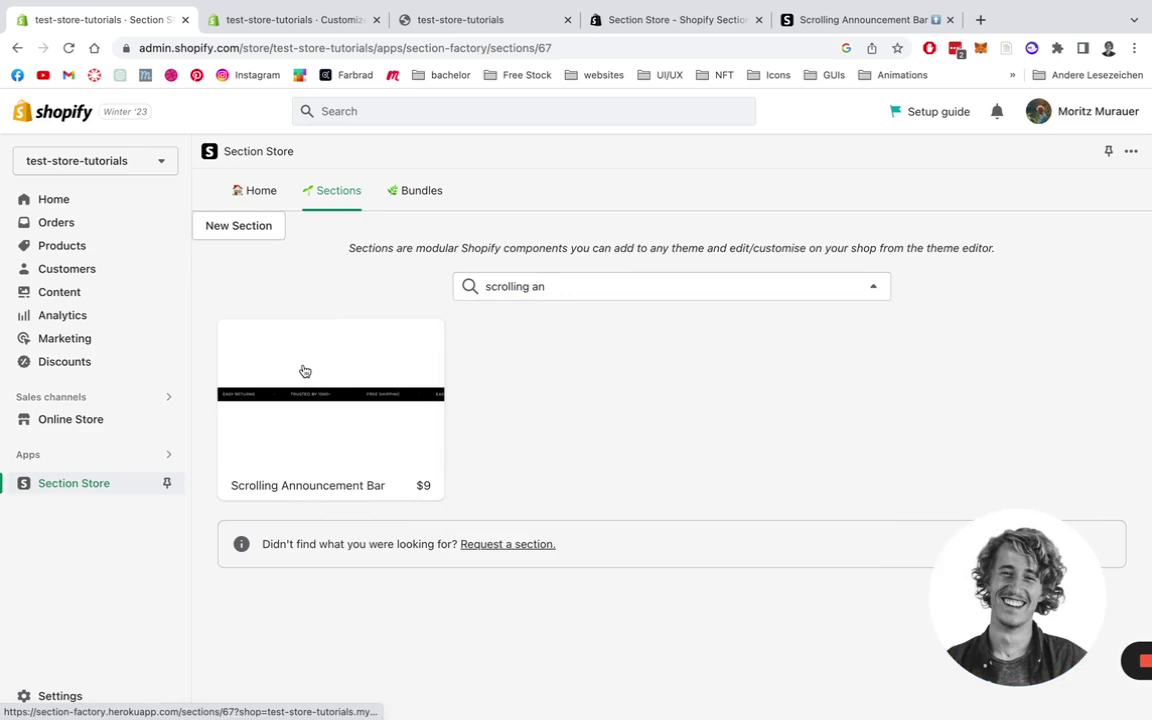
{"action": "scroll", "coordinate": [715, 313], "scroll_direction": "down", "scroll_amount": 1}
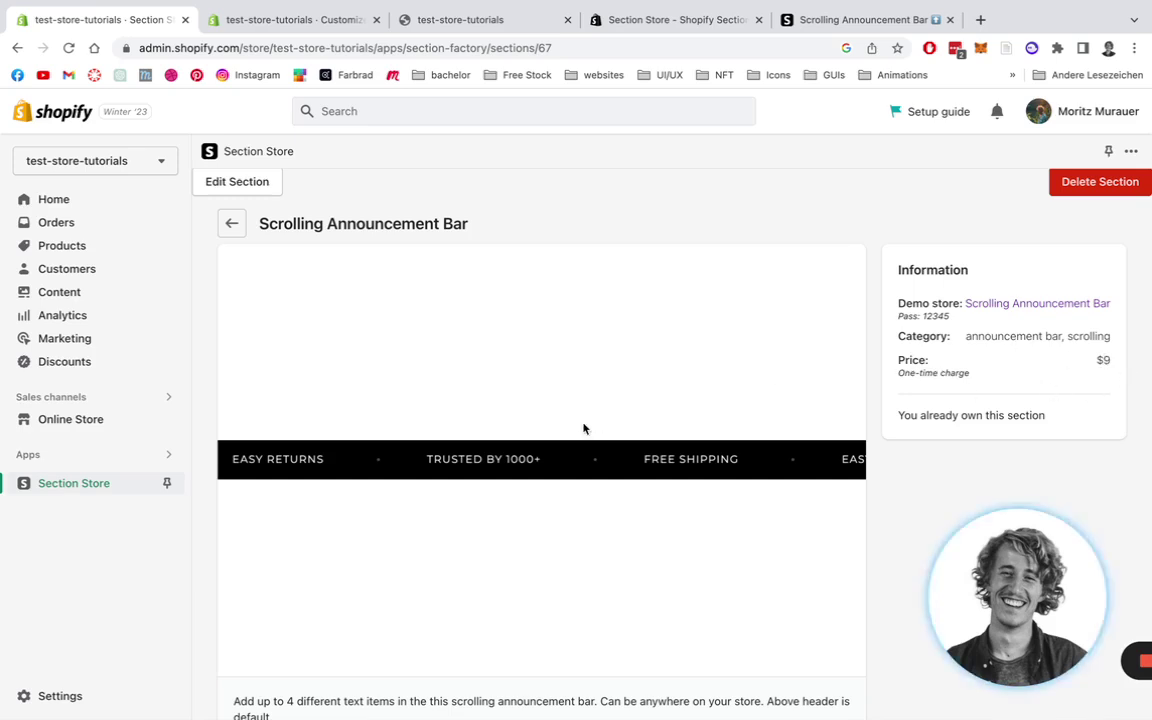
{"action": "scroll", "coordinate": [584, 429], "scroll_direction": "down", "scroll_amount": 1}
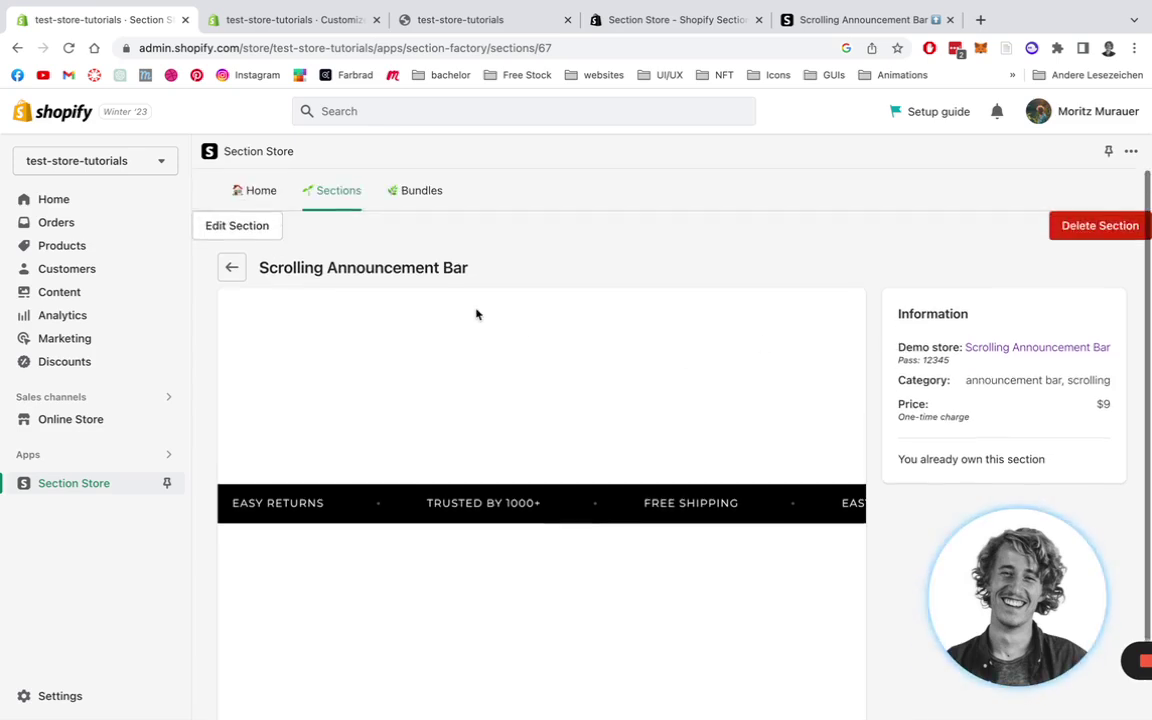
Return to Section Store's My sections list and scroll down to Scrolling Announcement Bar
{"action": "left_click", "coordinate": [256, 191]}
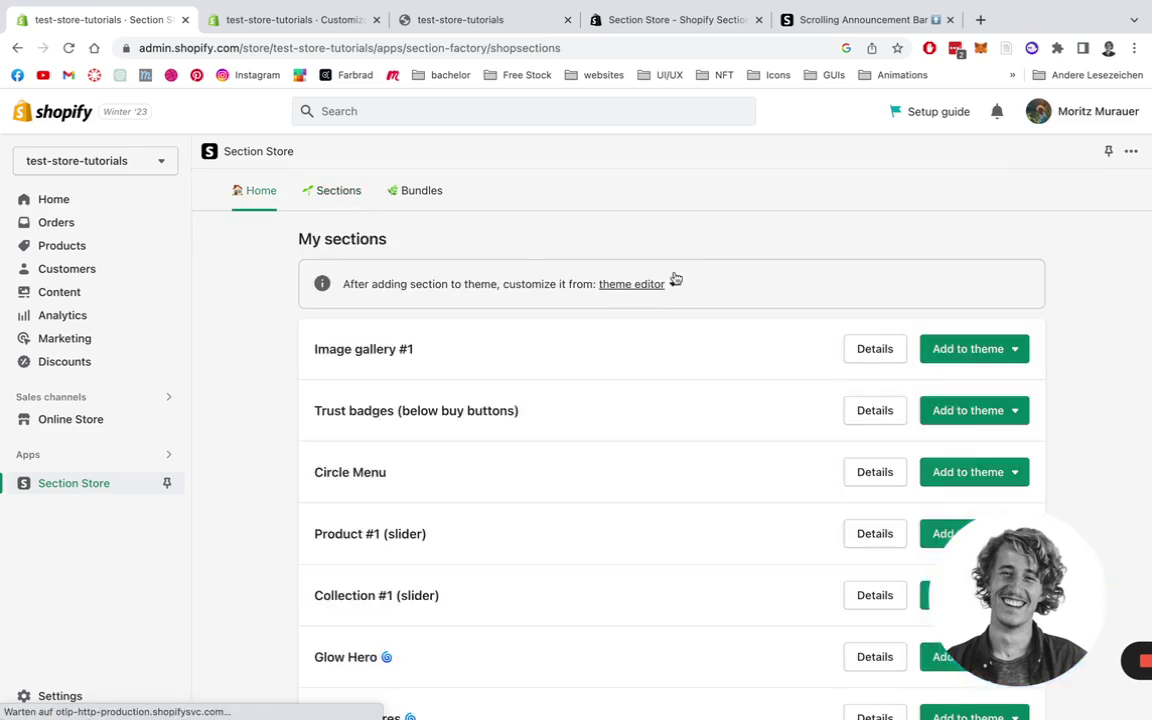
{"action": "scroll", "coordinate": [668, 274], "scroll_direction": "down", "scroll_amount": 2}
{"action": "scroll", "coordinate": [668, 274], "scroll_direction": "down", "scroll_amount": 2}
{"action": "scroll", "coordinate": [668, 274], "scroll_direction": "down", "scroll_amount": 2}
{"action": "scroll", "coordinate": [668, 274], "scroll_direction": "down", "scroll_amount": 4}
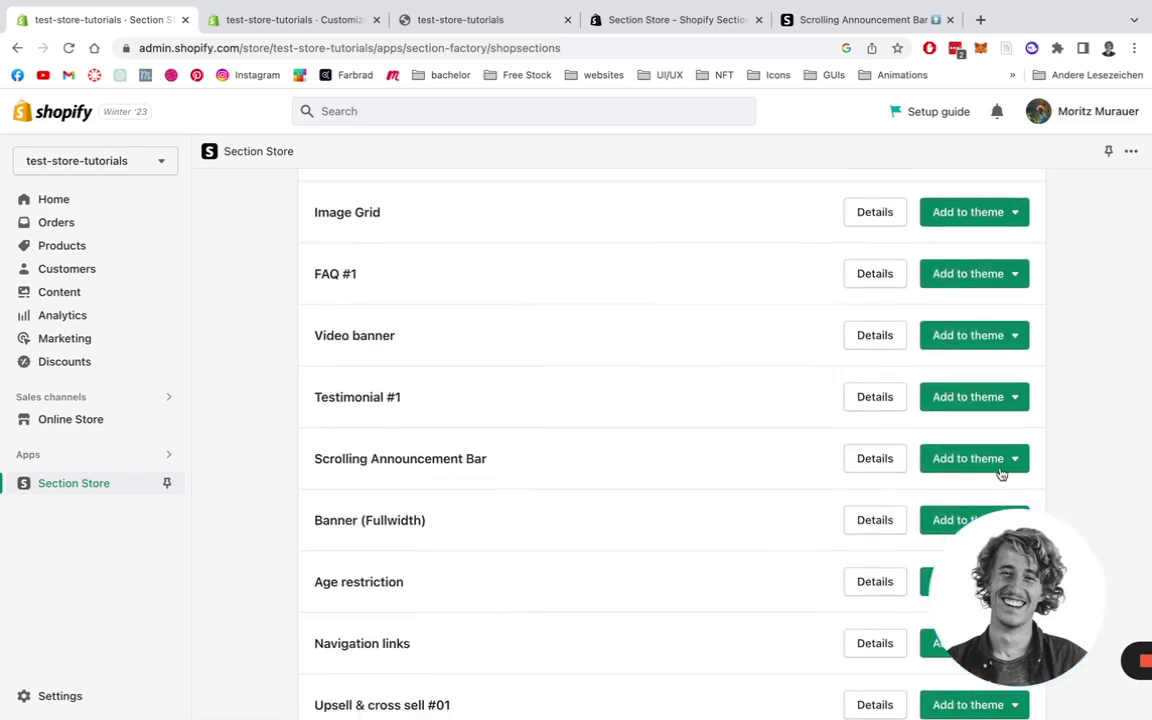
{"action": "scroll", "coordinate": [675, 403], "scroll_direction": "down", "scroll_amount": 1}
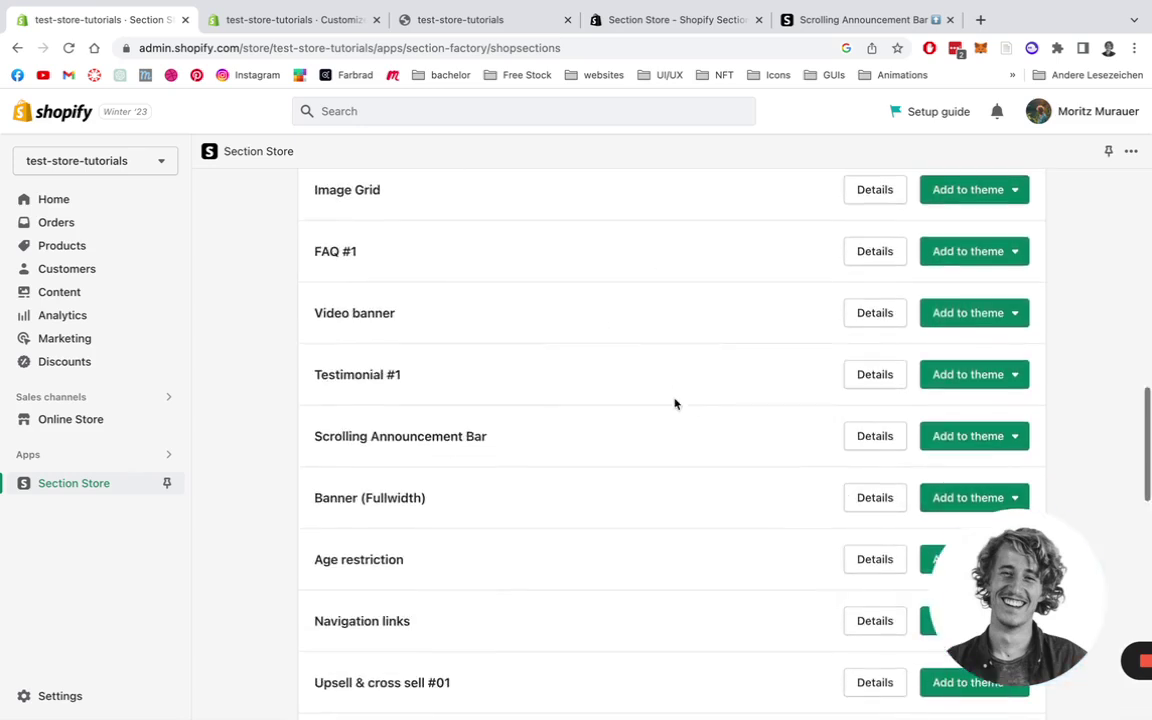
Check the announcement bar's Add to theme choices, dismiss them, and scroll back up
{"action": "left_click", "coordinate": [993, 440]}
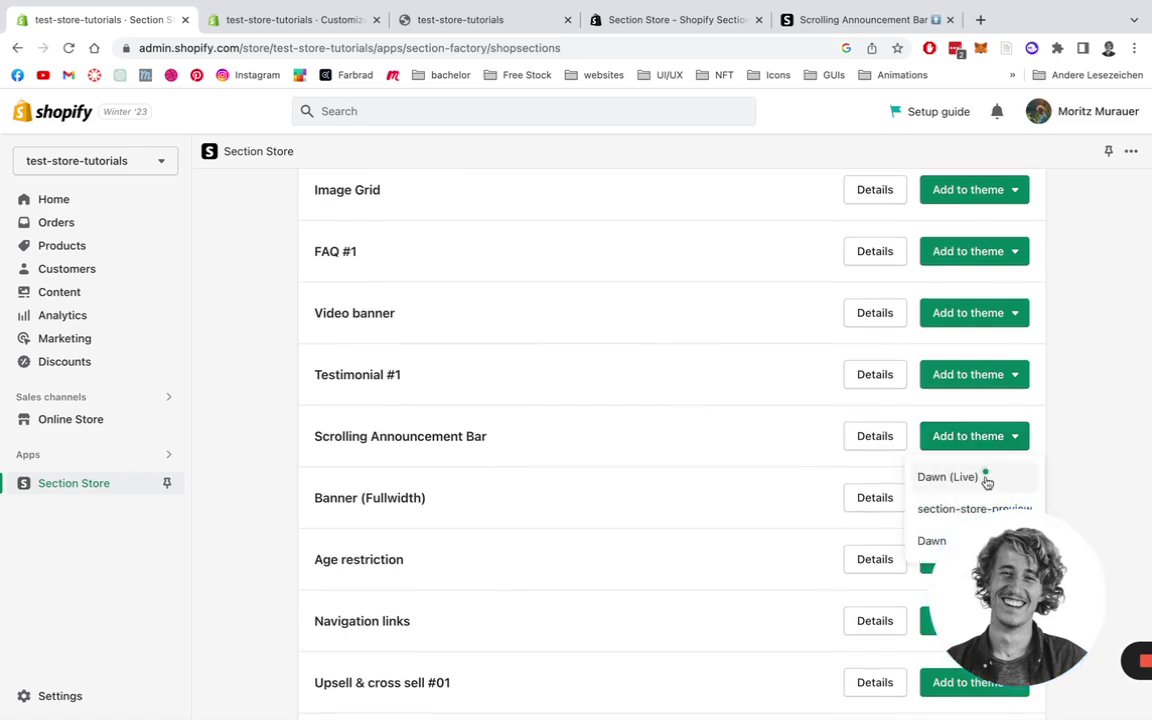
{"action": "left_click", "coordinate": [671, 362]}
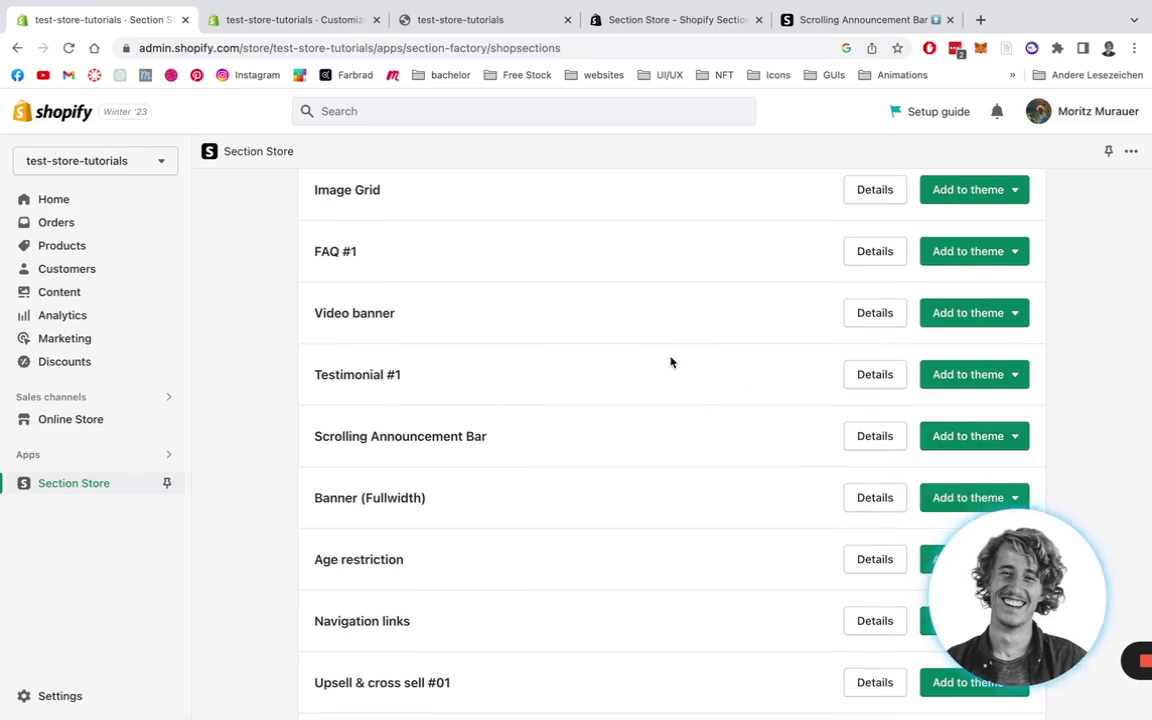
{"action": "scroll", "coordinate": [671, 362], "scroll_direction": "up", "scroll_amount": 3}
{"action": "scroll", "coordinate": [671, 362], "scroll_direction": "up", "scroll_amount": 7}
{"action": "scroll", "coordinate": [671, 362], "scroll_direction": "up", "scroll_amount": 1}
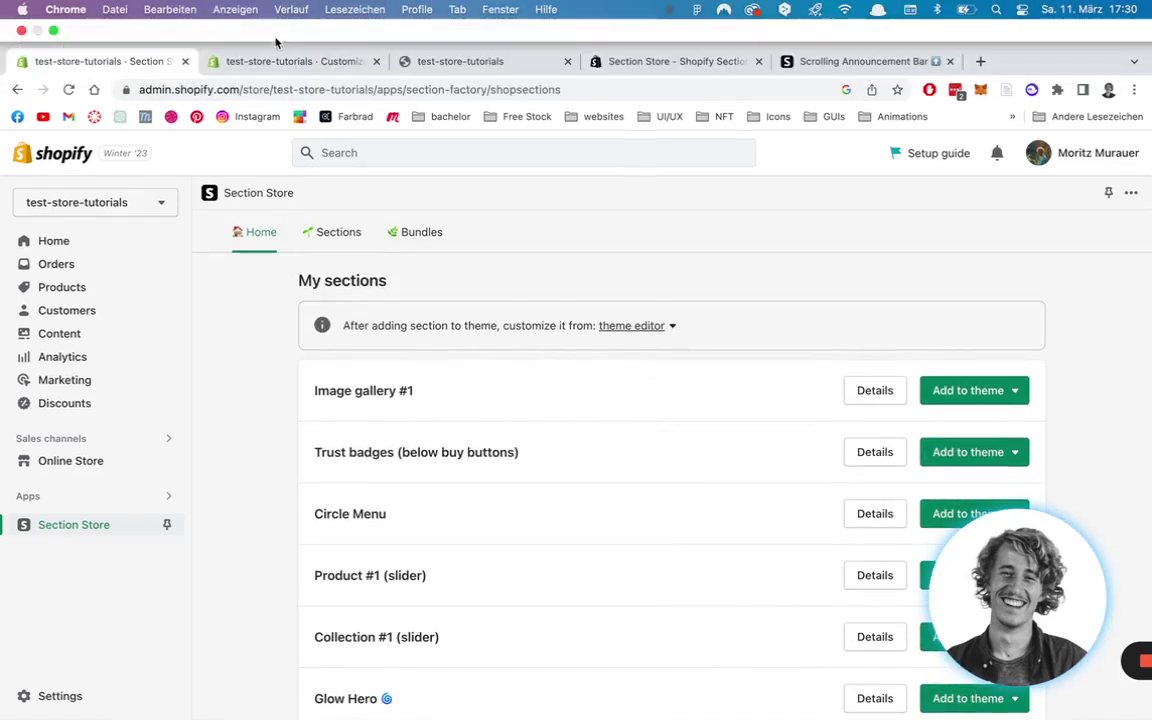
Open the live Dawn theme's home page in the theme editor
{"action": "left_click", "coordinate": [272, 62]}
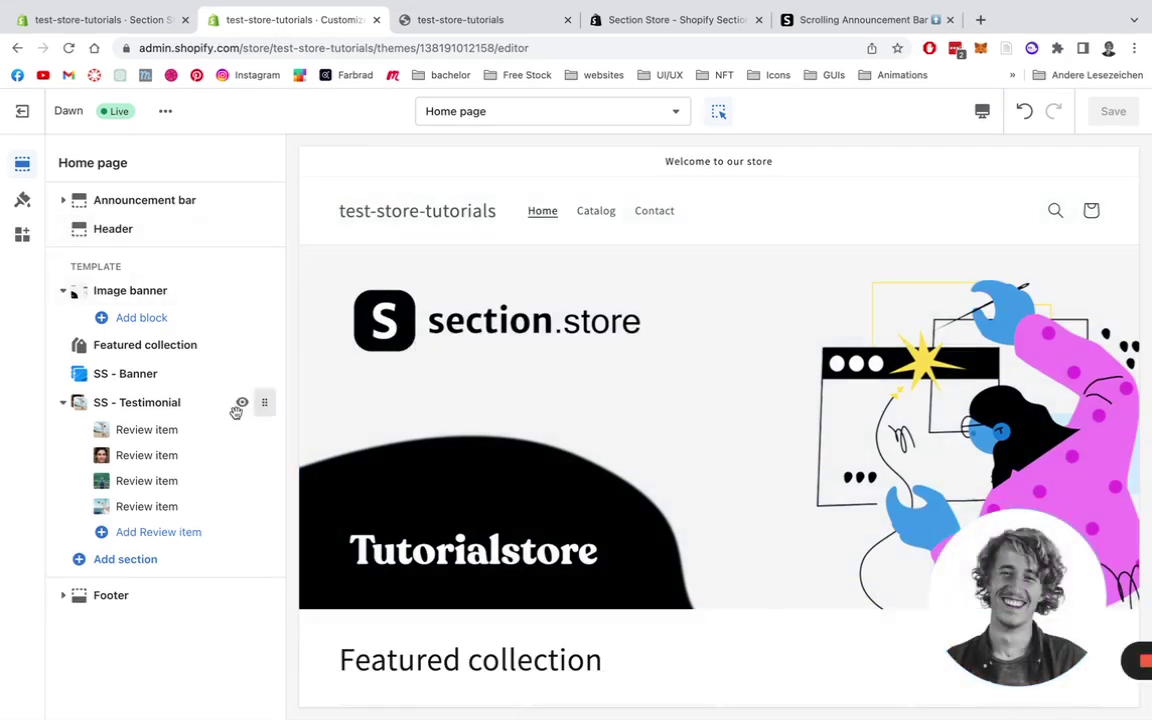
{"action": "scroll", "coordinate": [344, 401], "scroll_direction": "down", "scroll_amount": 1}
{"action": "scroll", "coordinate": [344, 401], "scroll_direction": "down", "scroll_amount": 2}
{"action": "scroll", "coordinate": [344, 401], "scroll_direction": "up", "scroll_amount": 3}
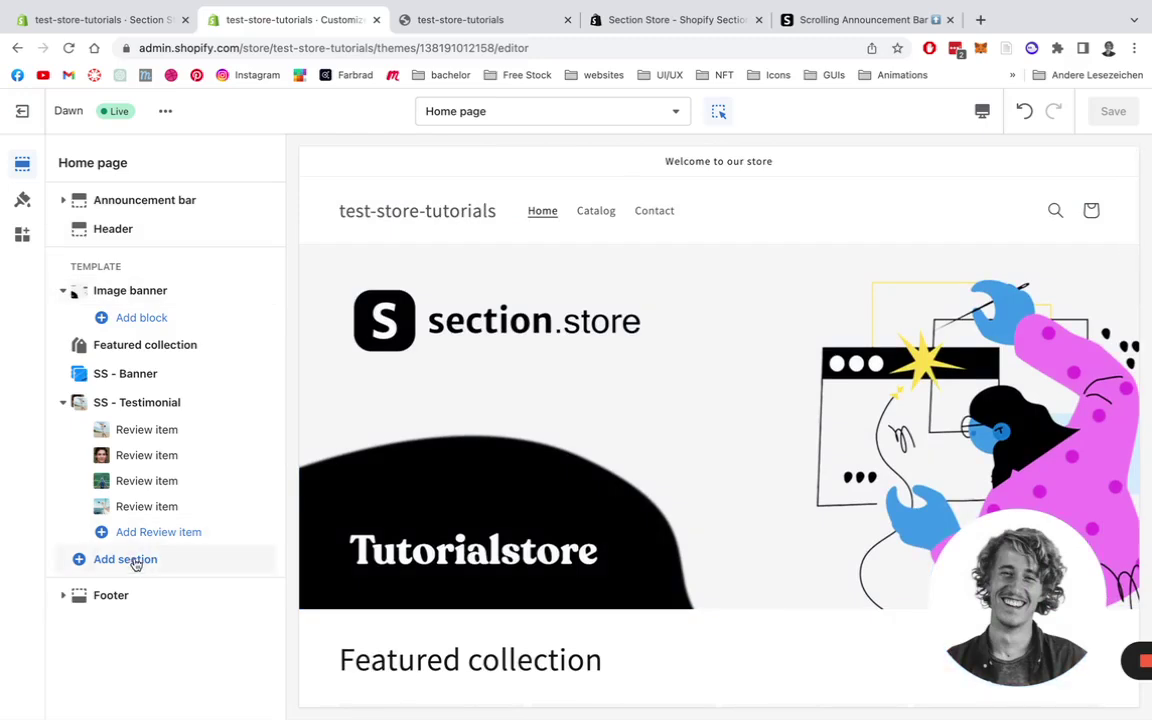
Add the SS - Scrolling bar section found via 'ss scroll' and move it above Image banner
{"action": "left_click", "coordinate": [138, 561]}
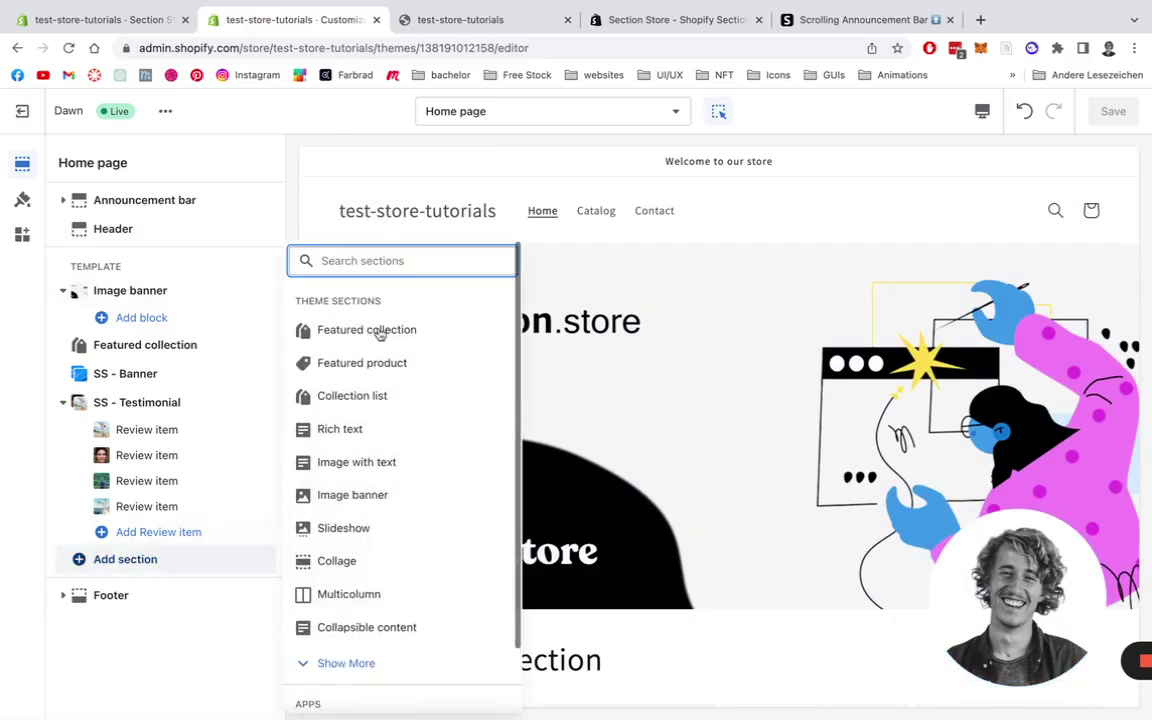
{"action": "type", "text": "ss "}
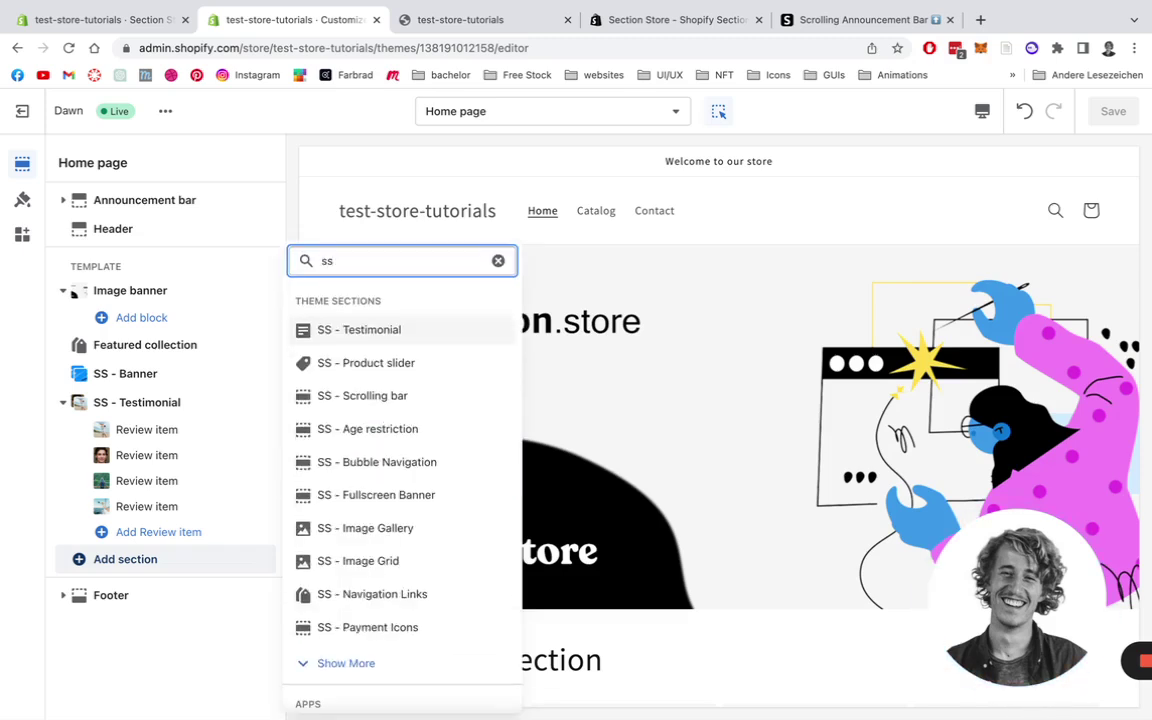
{"action": "type", "text": "scroll"}
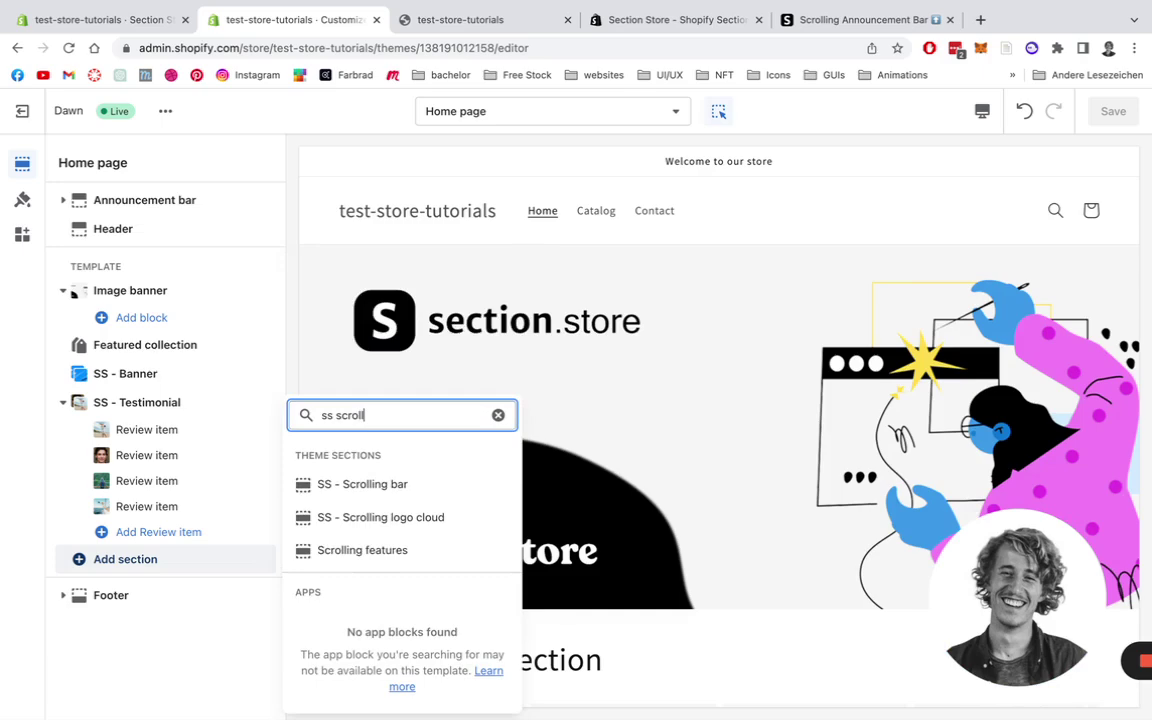
{"action": "left_click", "coordinate": [390, 484]}
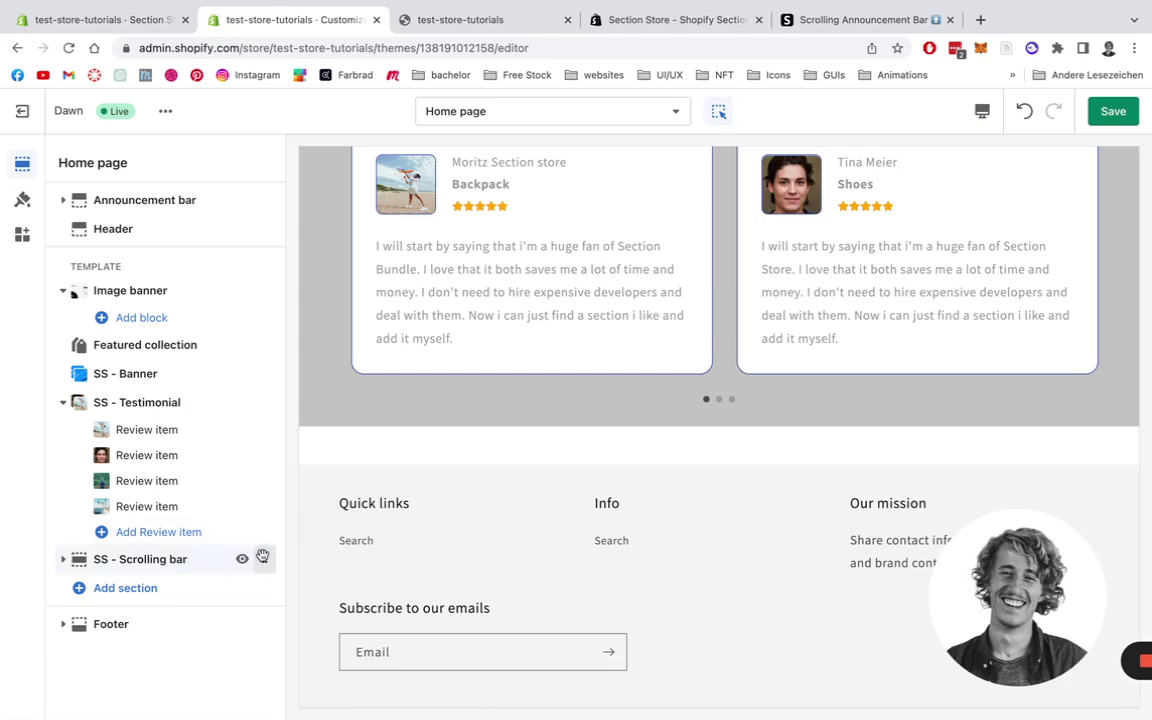
{"action": "left_click_drag", "start_coordinate": [262, 557], "coordinate": [264, 288]}
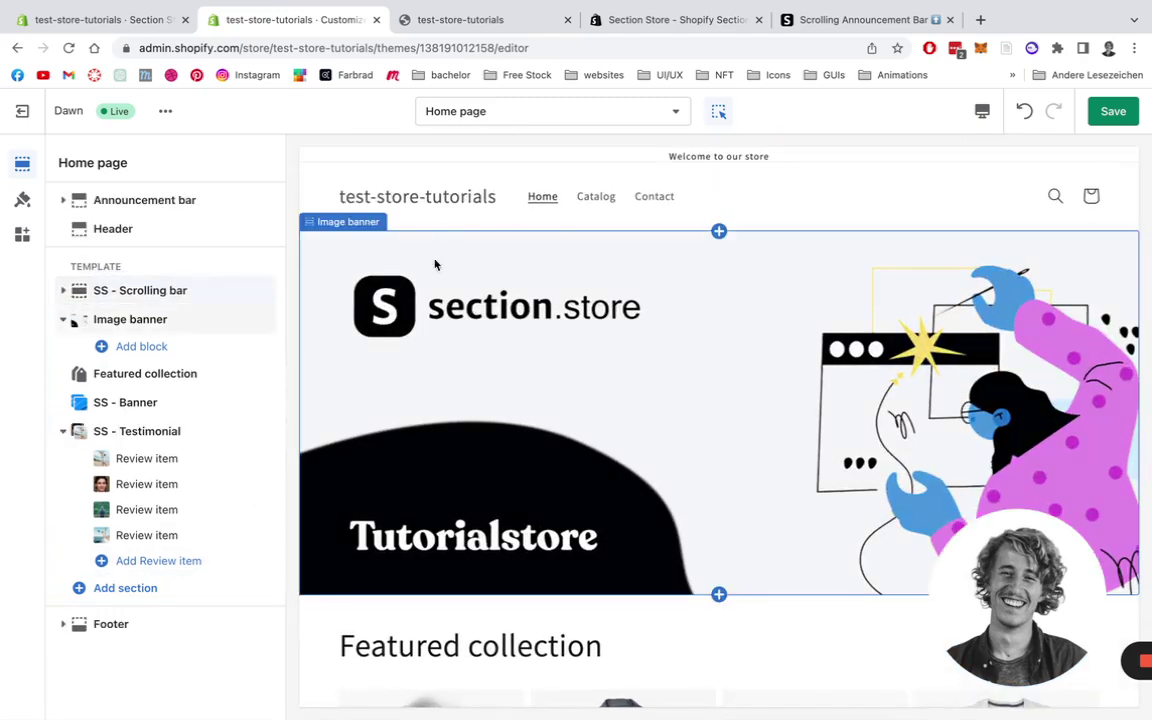
Open the SS - Scrolling bar settings, save the home page, and reload the editor
{"action": "left_click", "coordinate": [64, 291]}
{"action": "left_click", "coordinate": [129, 292]}
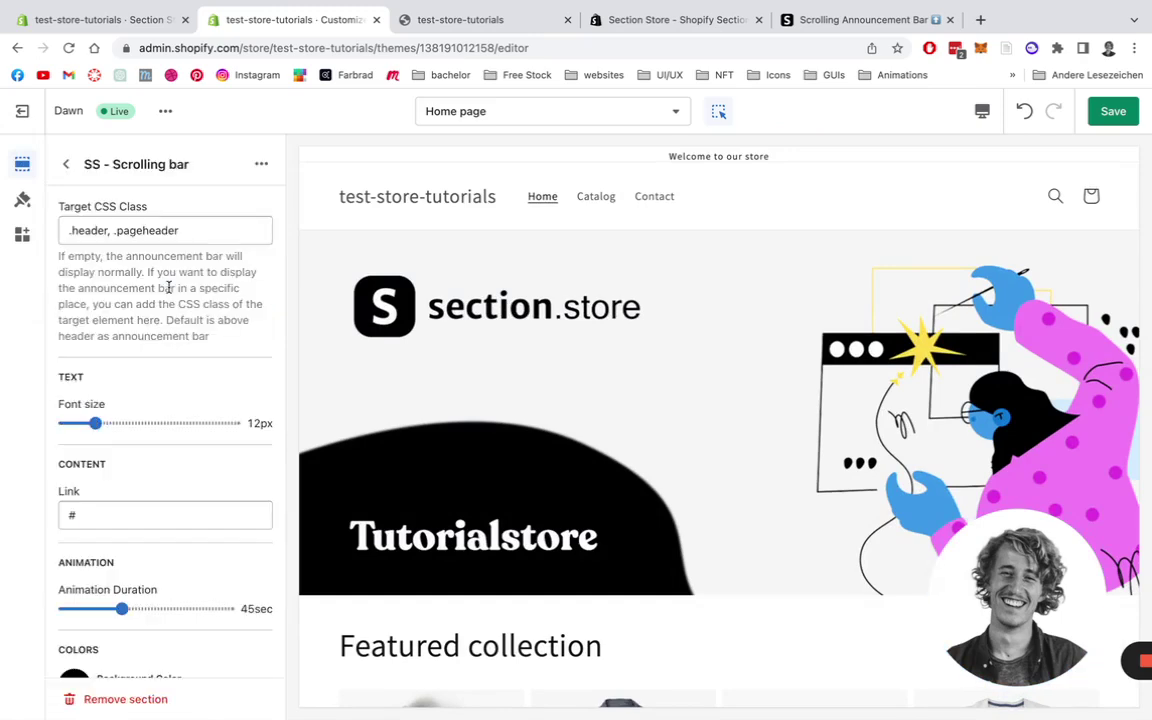
{"action": "left_click", "coordinate": [1112, 111]}
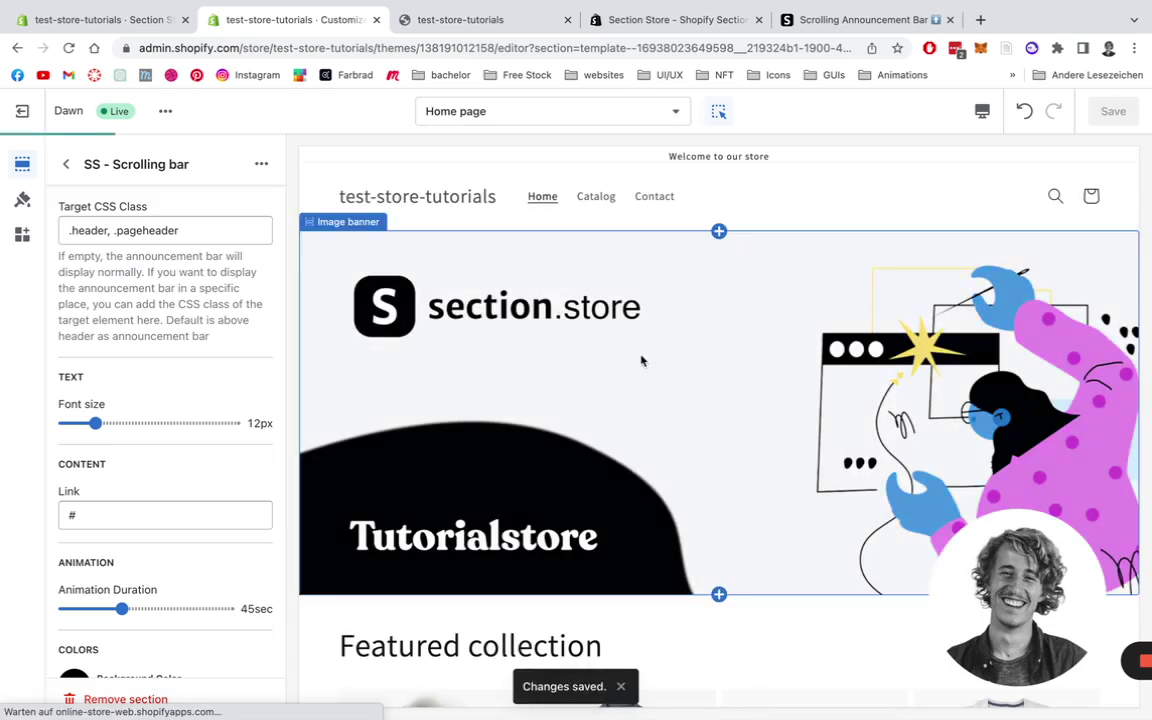
{"action": "key", "text": "ctrl+r"}
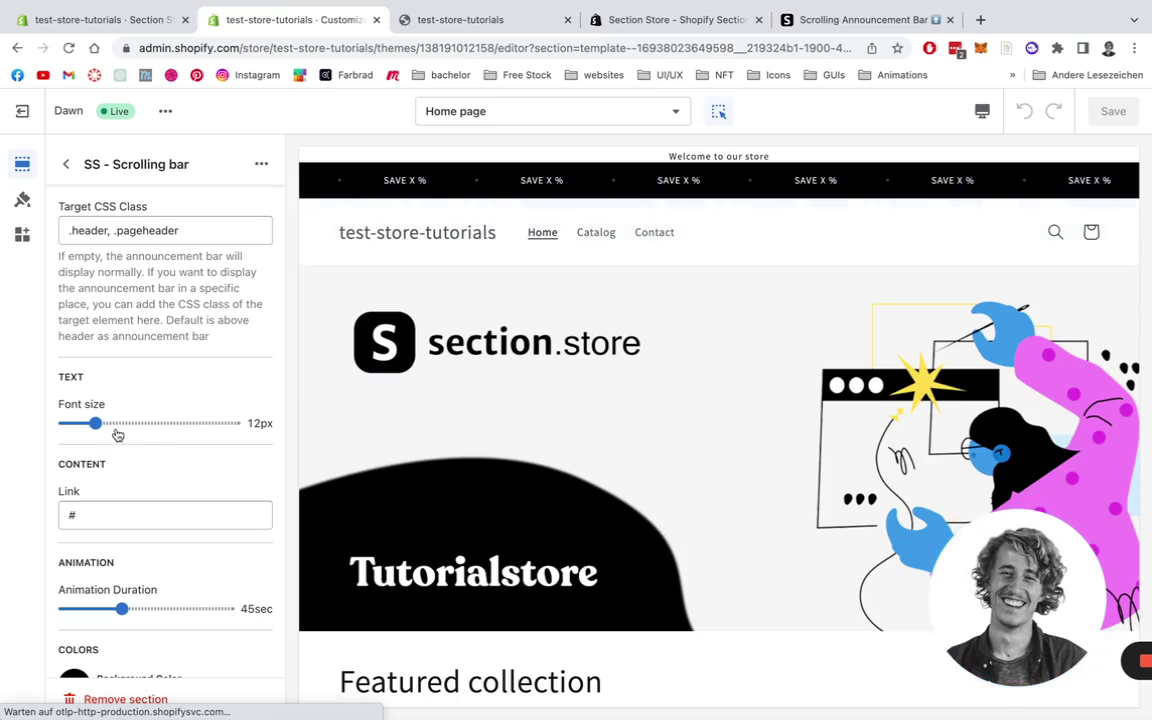
Set the scrolling bar's font size to 14px and animation duration to 65 seconds
{"action": "left_click_drag", "start_coordinate": [96, 423], "coordinate": [111, 423]}
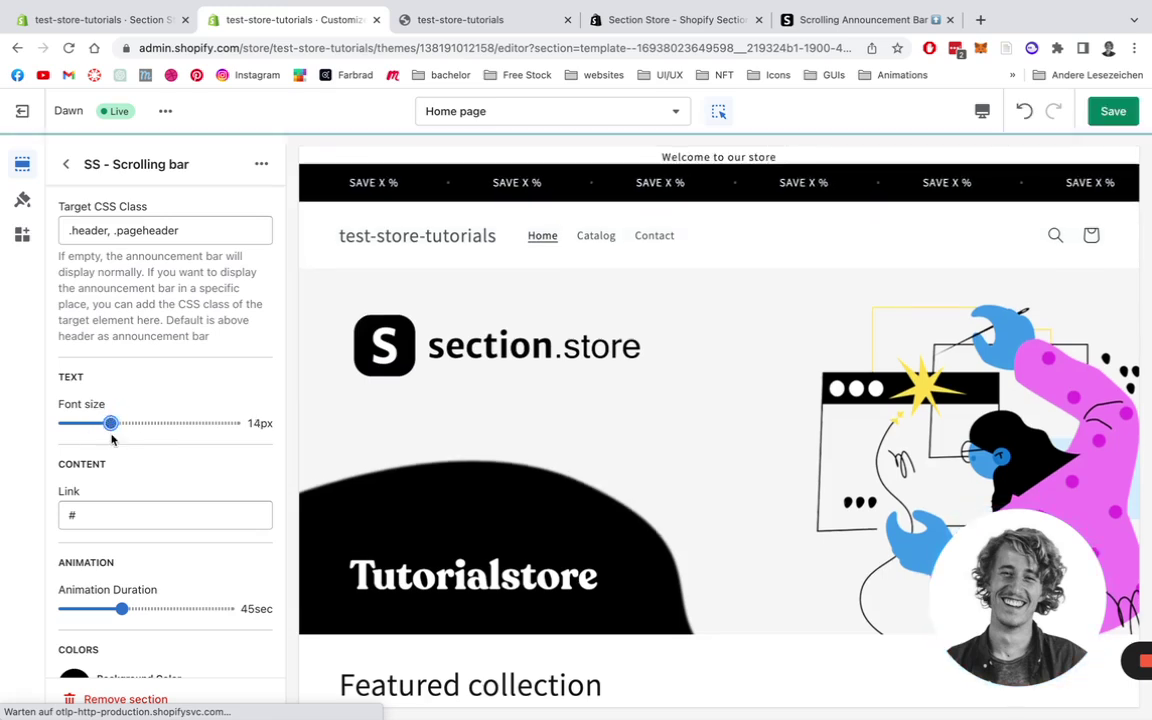
{"action": "left_click_drag", "start_coordinate": [121, 608], "coordinate": [154, 608]}
{"action": "scroll", "coordinate": [154, 608], "scroll_direction": "down", "scroll_amount": 2}
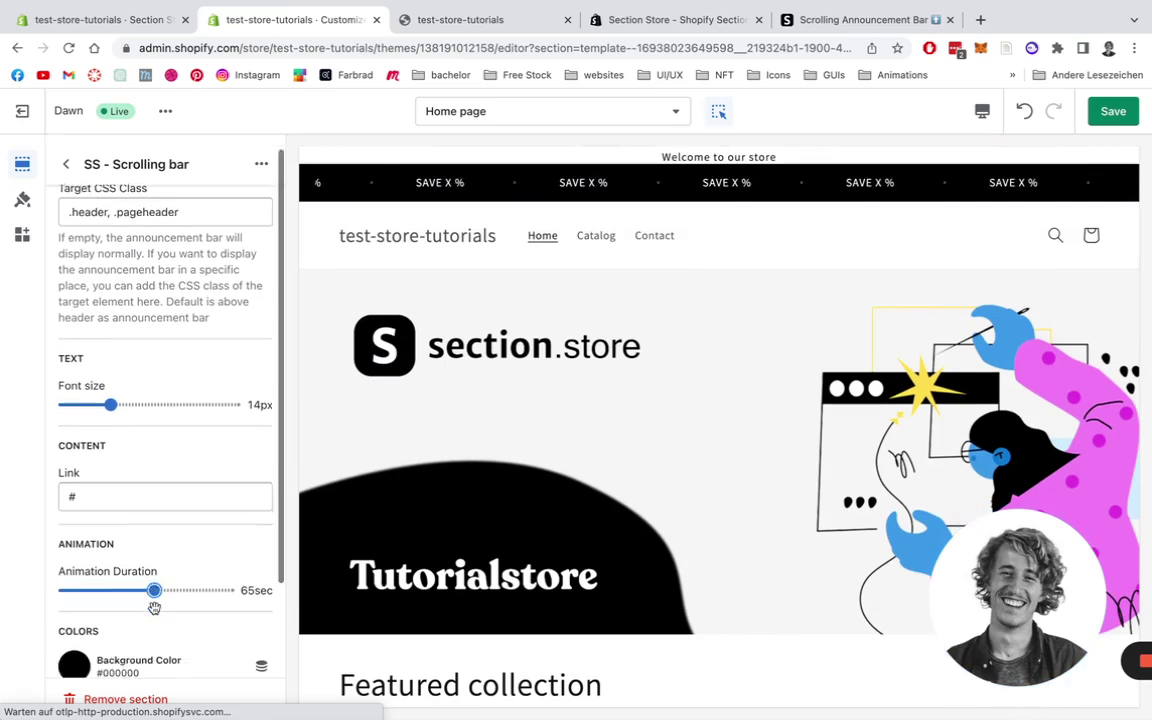
{"action": "scroll", "coordinate": [154, 608], "scroll_direction": "down", "scroll_amount": 1}
Give the bar a #545454 background and #DCDCDC text colour, then save
{"action": "left_click", "coordinate": [74, 551]}
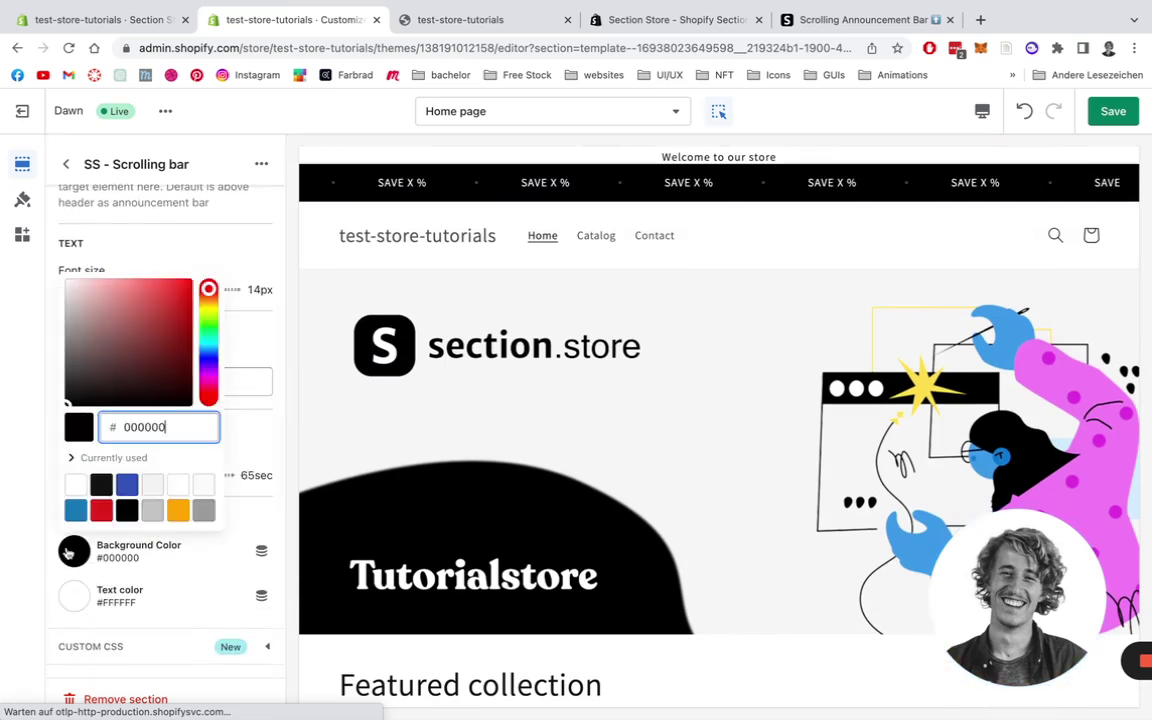
{"action": "left_click_drag", "start_coordinate": [77, 374], "coordinate": [60, 368]}
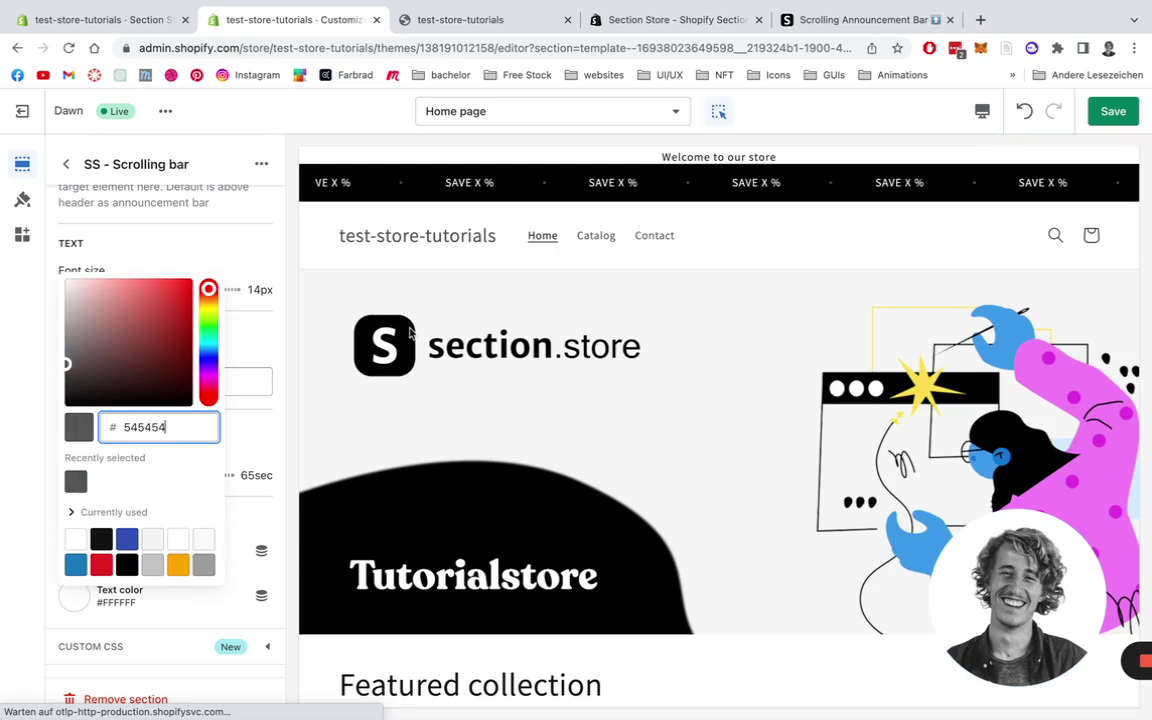
{"action": "left_click", "coordinate": [275, 347]}
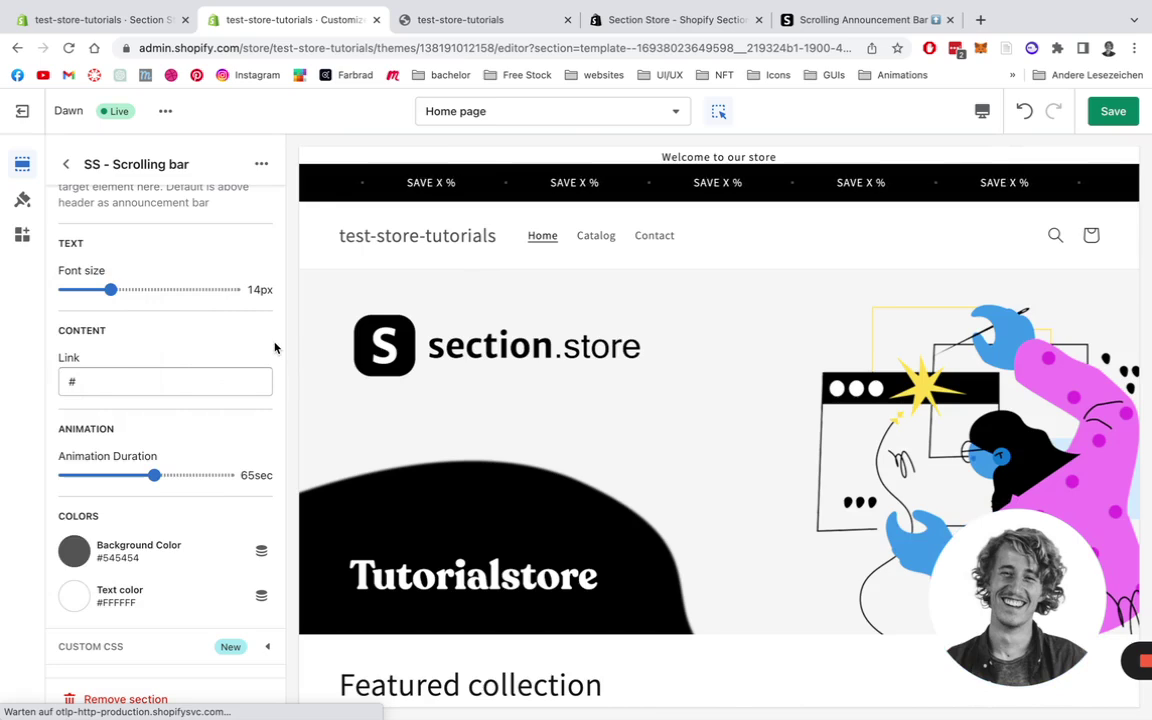
{"action": "left_click", "coordinate": [74, 597]}
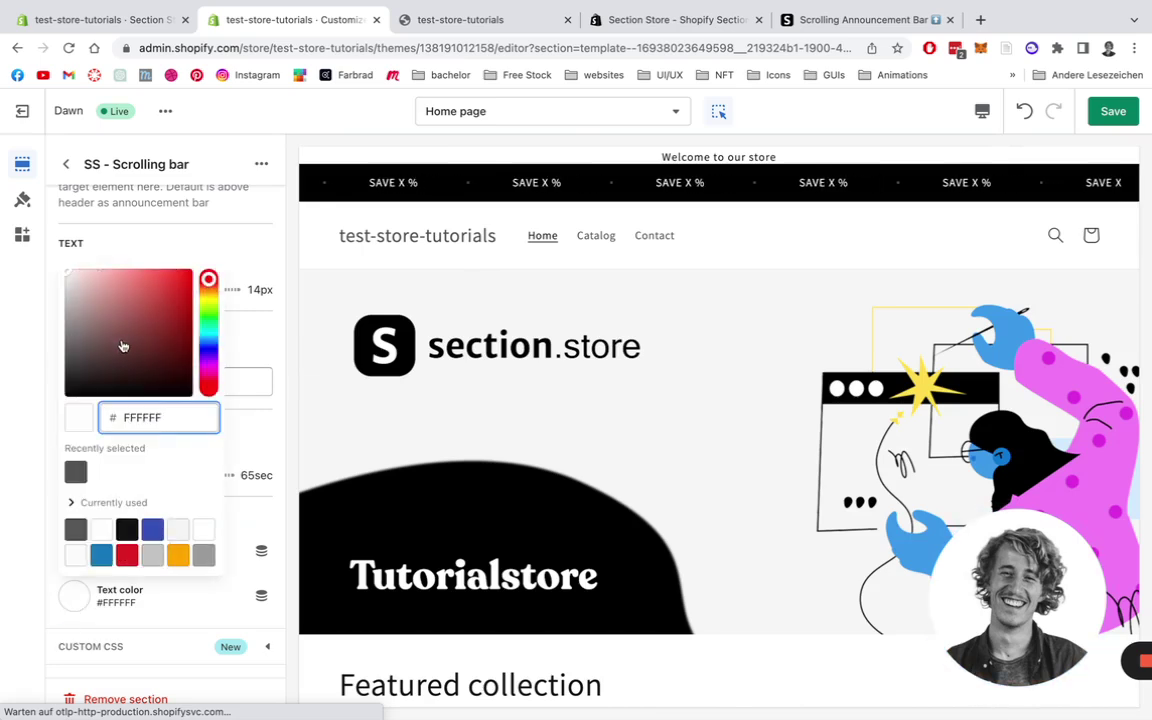
{"action": "left_click_drag", "start_coordinate": [115, 312], "coordinate": [64, 291]}
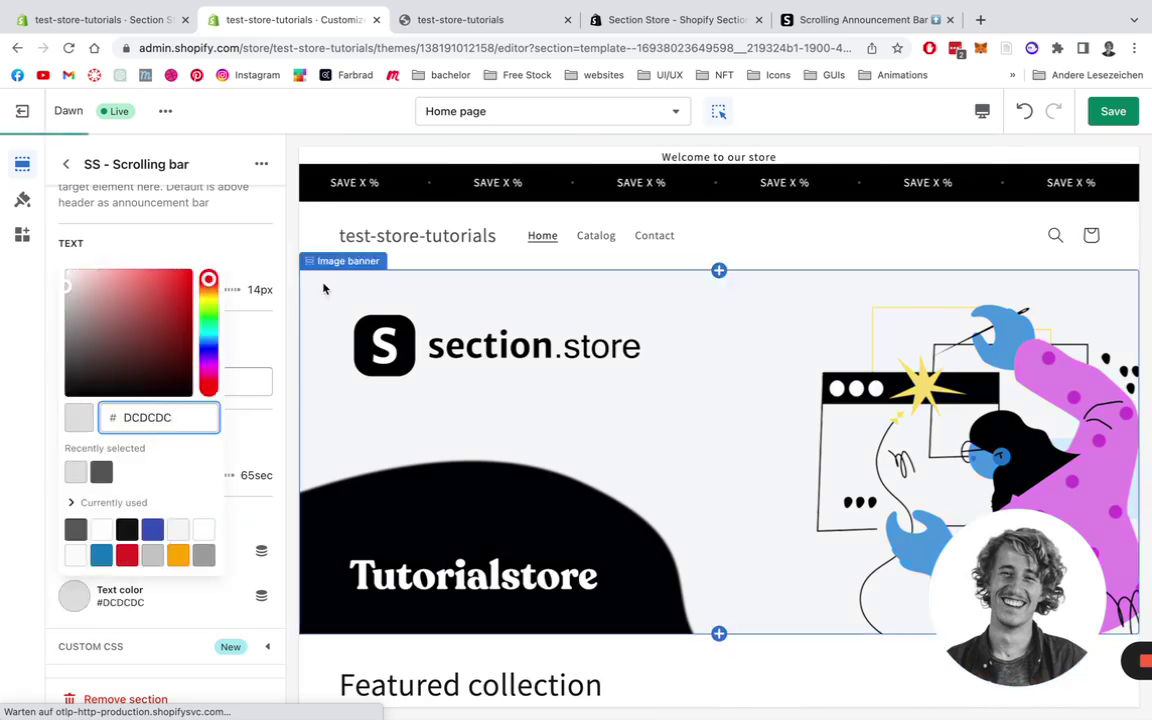
{"action": "left_click", "coordinate": [275, 256]}
{"action": "left_click", "coordinate": [1128, 110]}
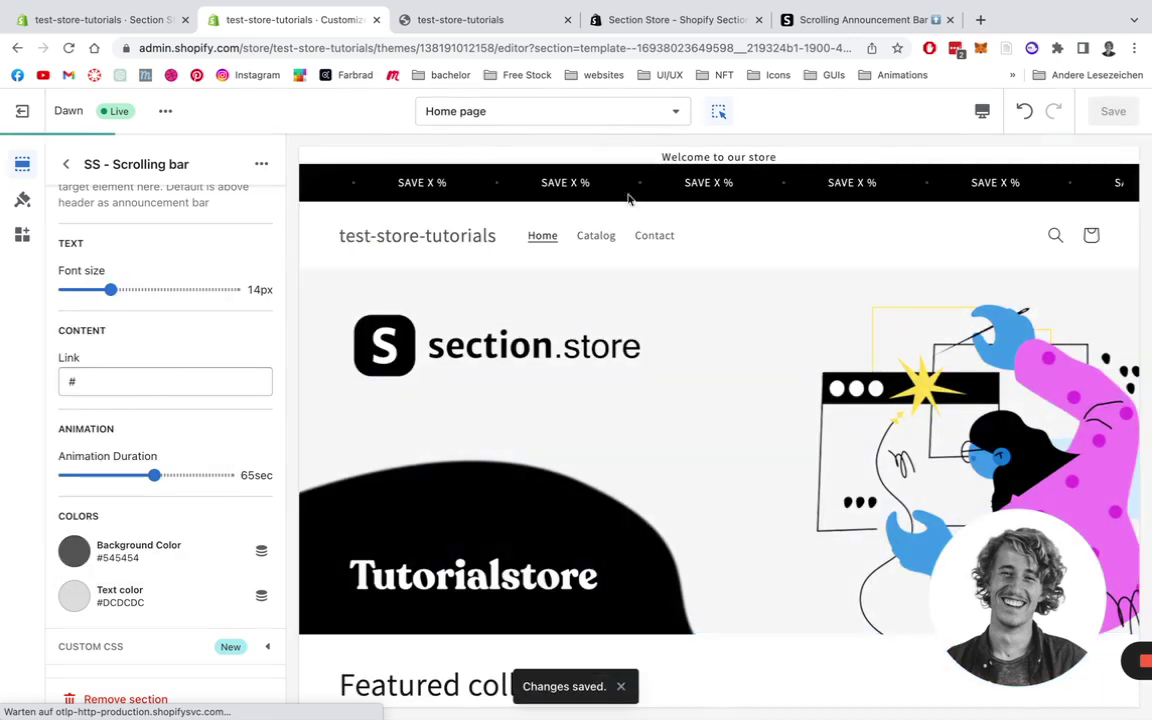
{"action": "left_click", "coordinate": [68, 164]}
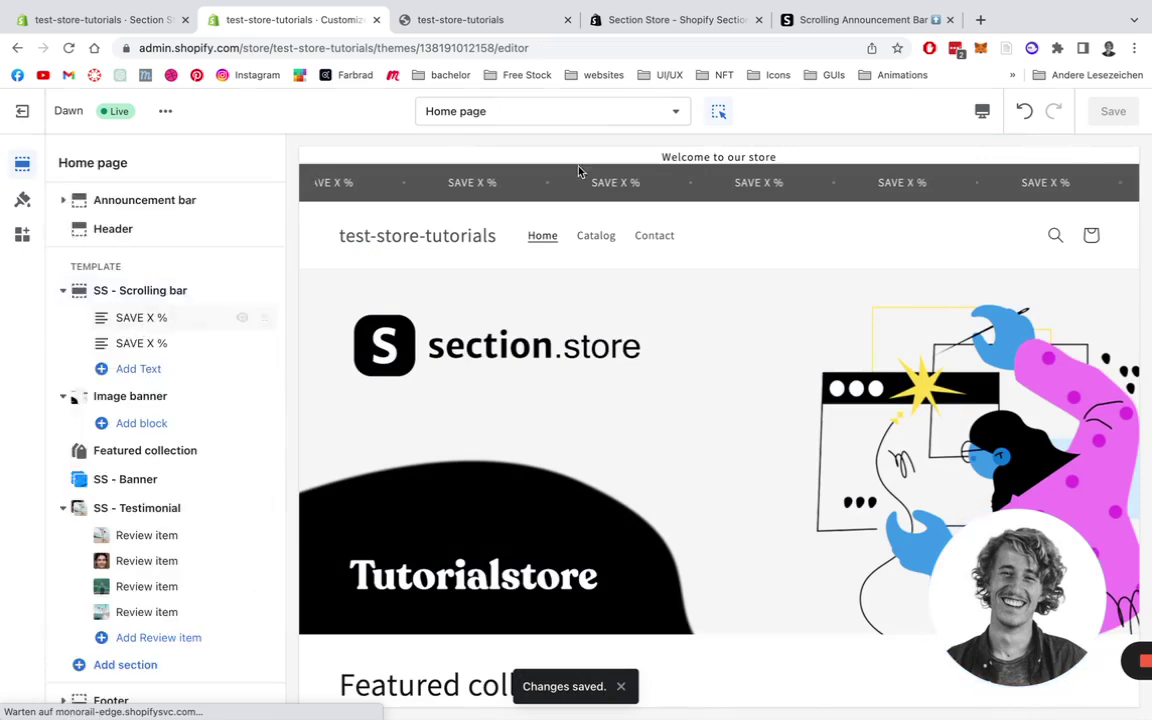
Replace the first SAVE X % message with FREE SHIPPING
{"action": "left_click", "coordinate": [149, 318]}
{"action": "left_click_drag", "start_coordinate": [143, 235], "coordinate": [3, 236]}
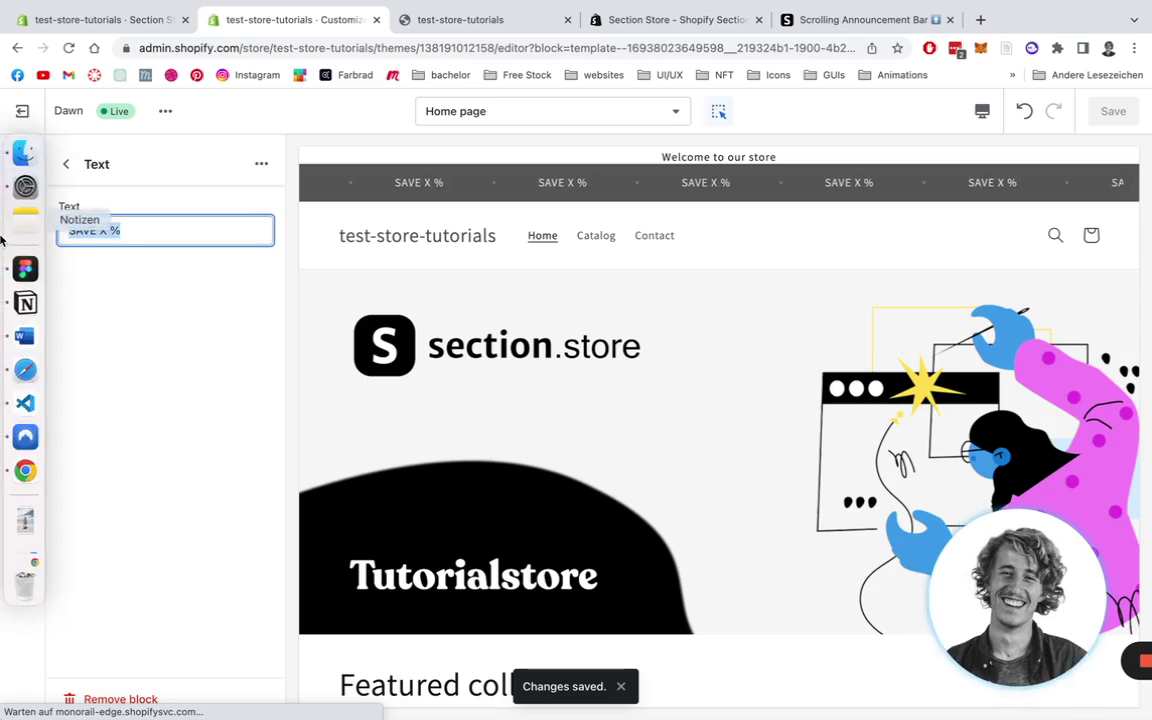
{"action": "type", "text": "F"}
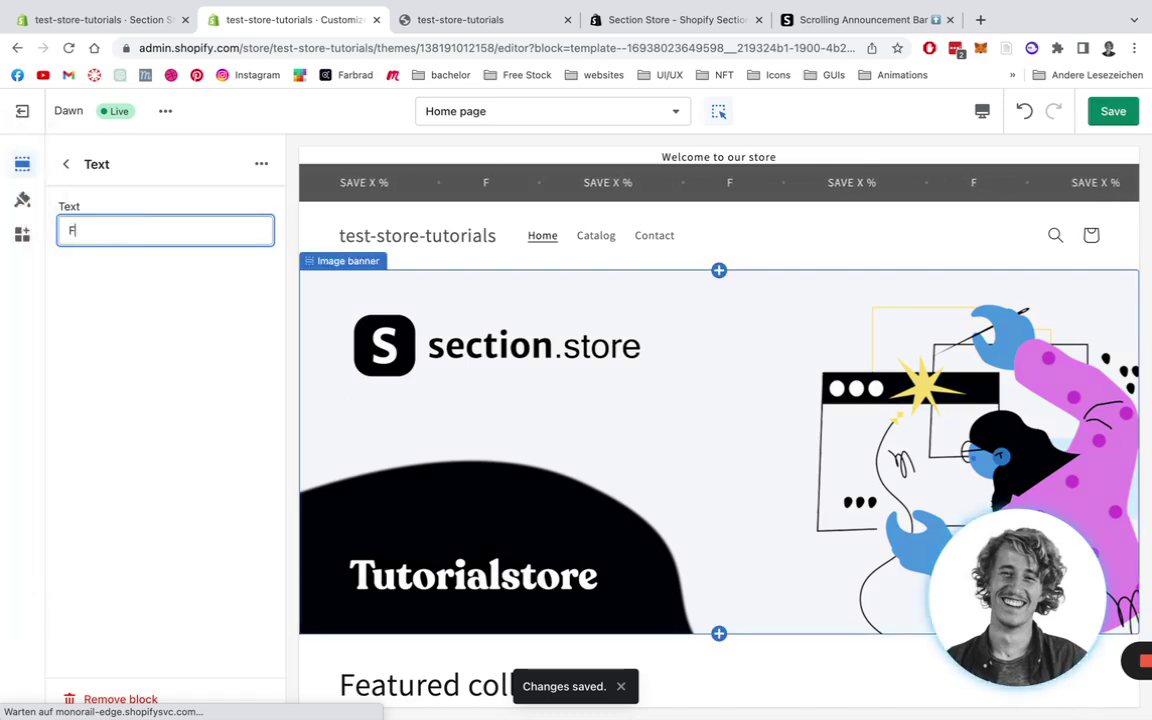
{"action": "type", "text": "REE SHI"}
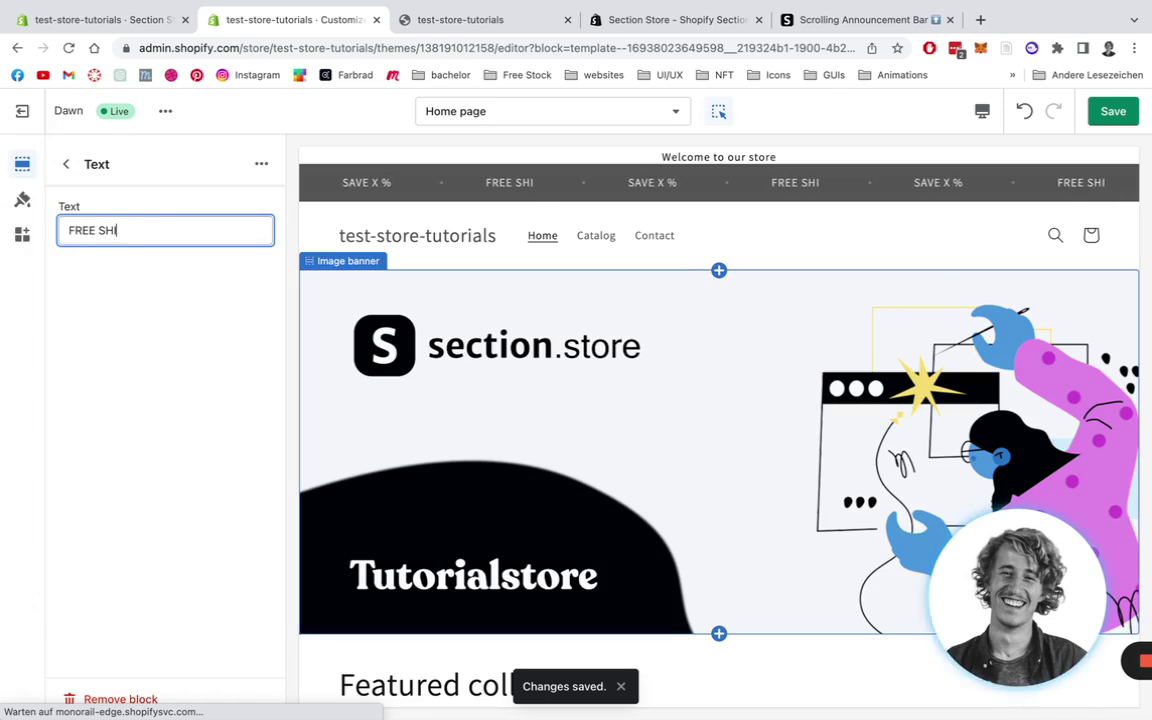
{"action": "type", "text": "PPING"}
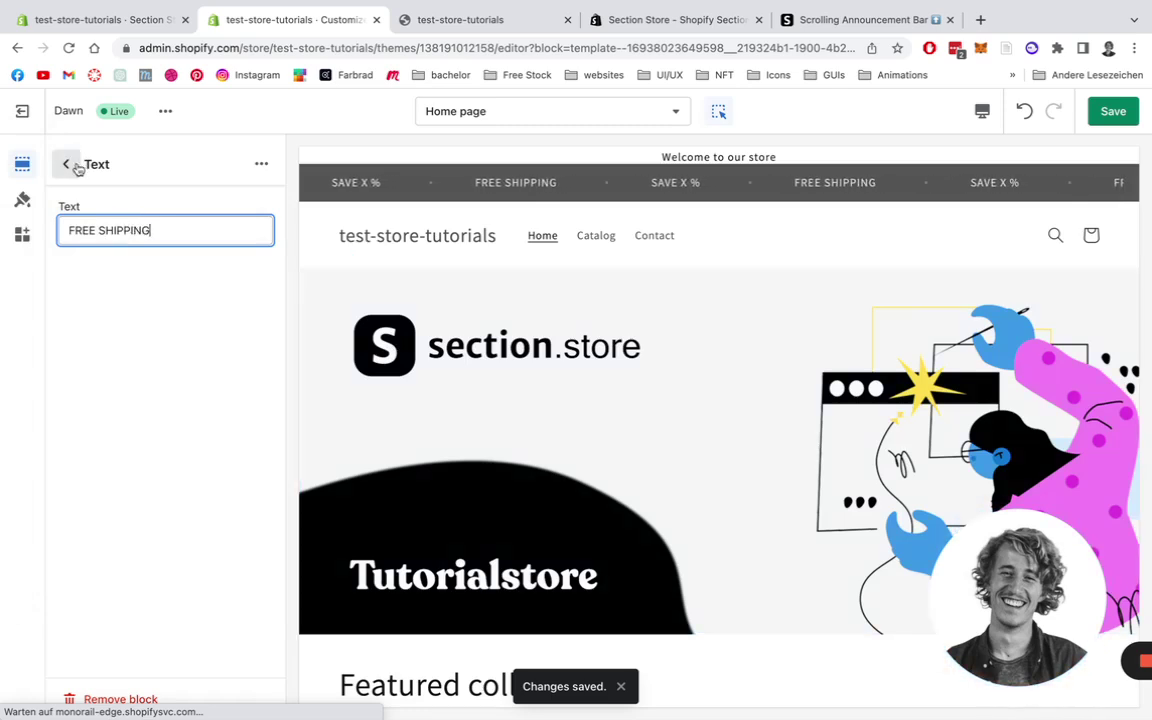
{"action": "left_click", "coordinate": [63, 167]}
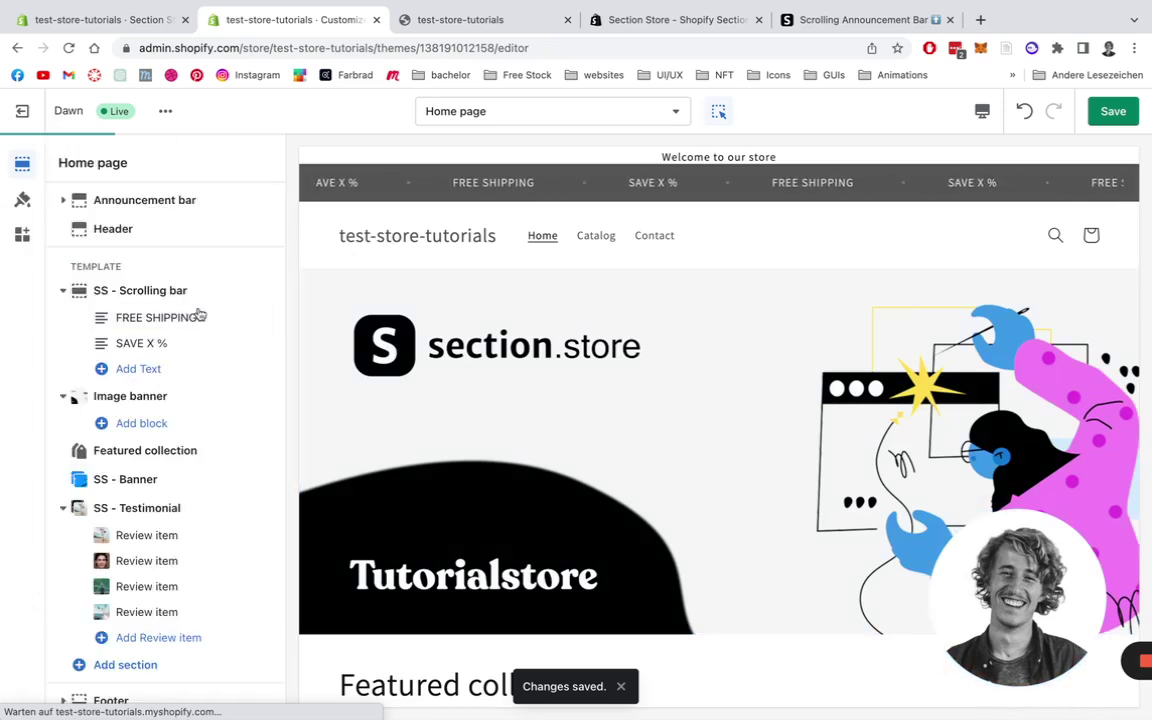
Replace the second SAVE X % message with BEST PRICE GUARANTEE
{"action": "left_click", "coordinate": [150, 342]}
{"action": "triple_click", "coordinate": [157, 236]}
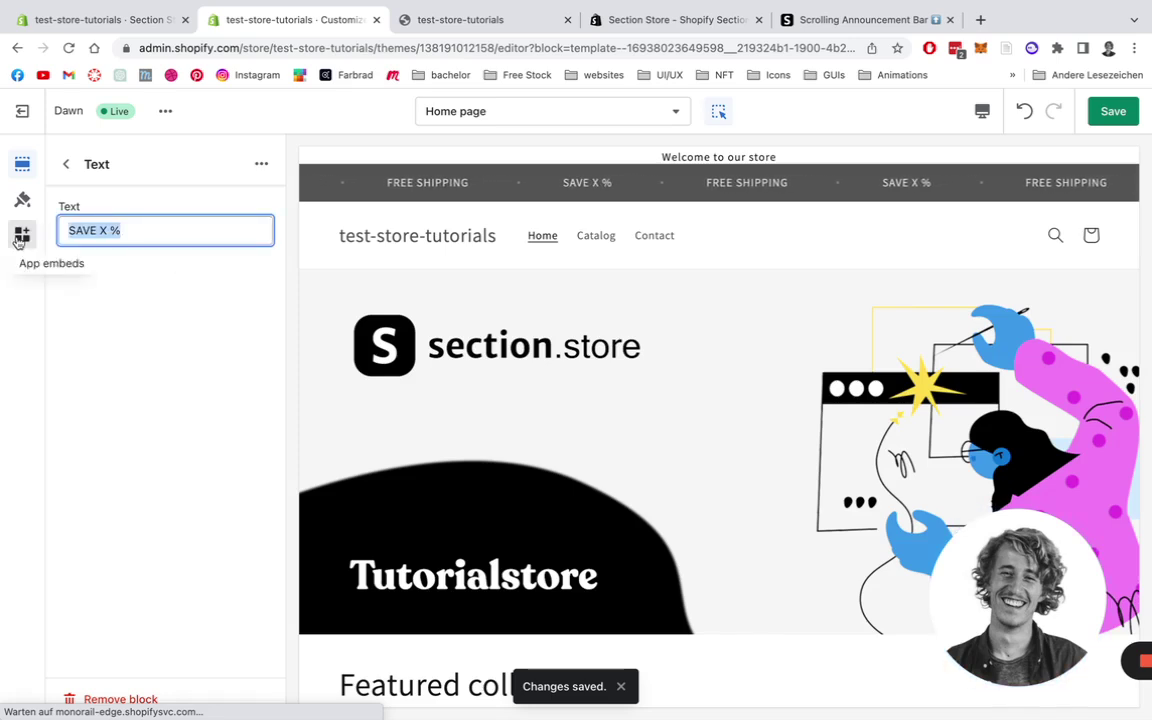
{"action": "type", "text": "BEST PRICE"}
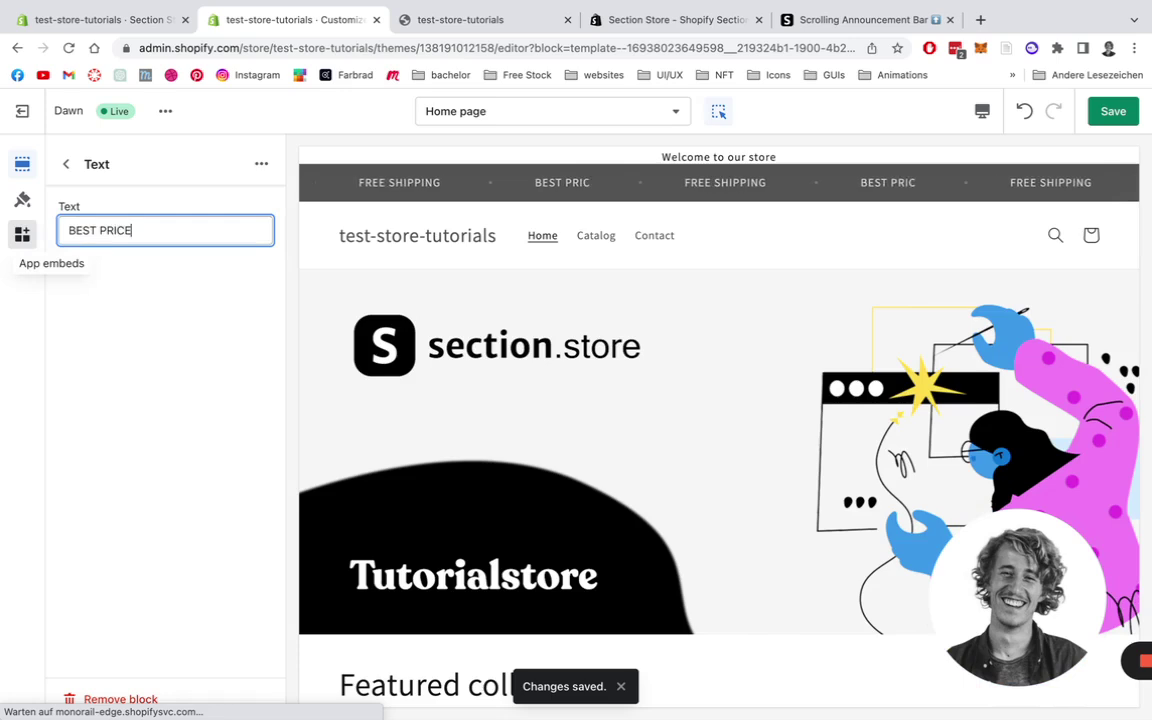
{"action": "type", "text": " GUARANTEE"}
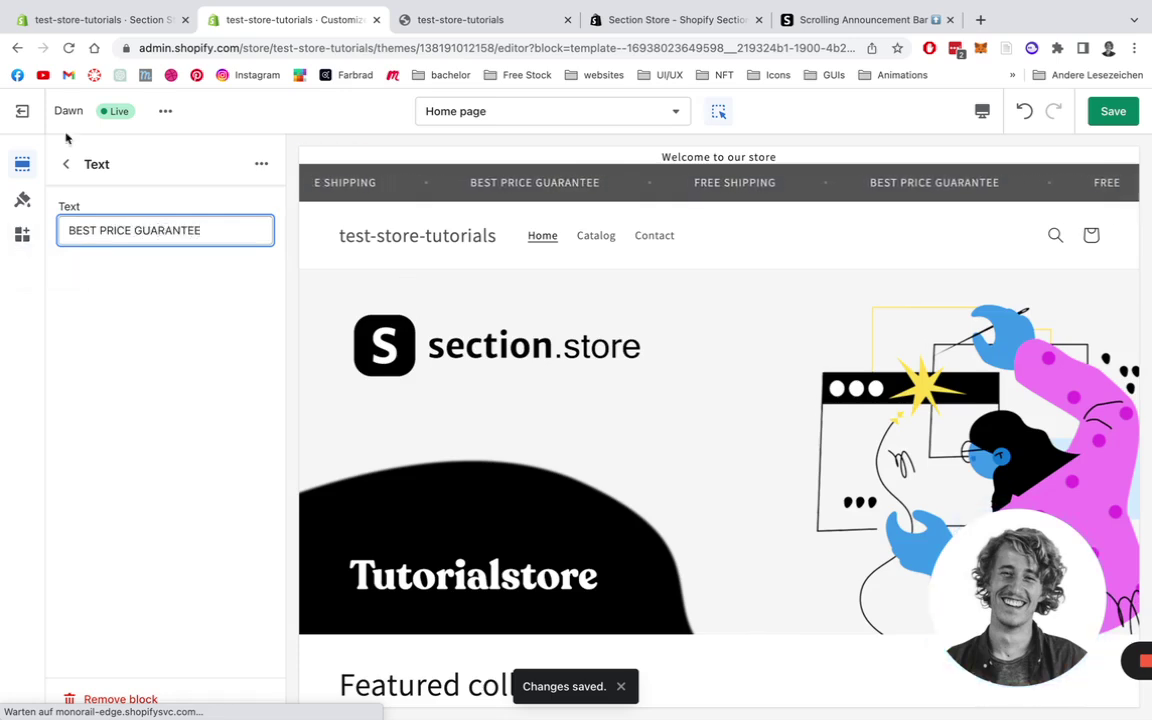
{"action": "left_click", "coordinate": [66, 164]}
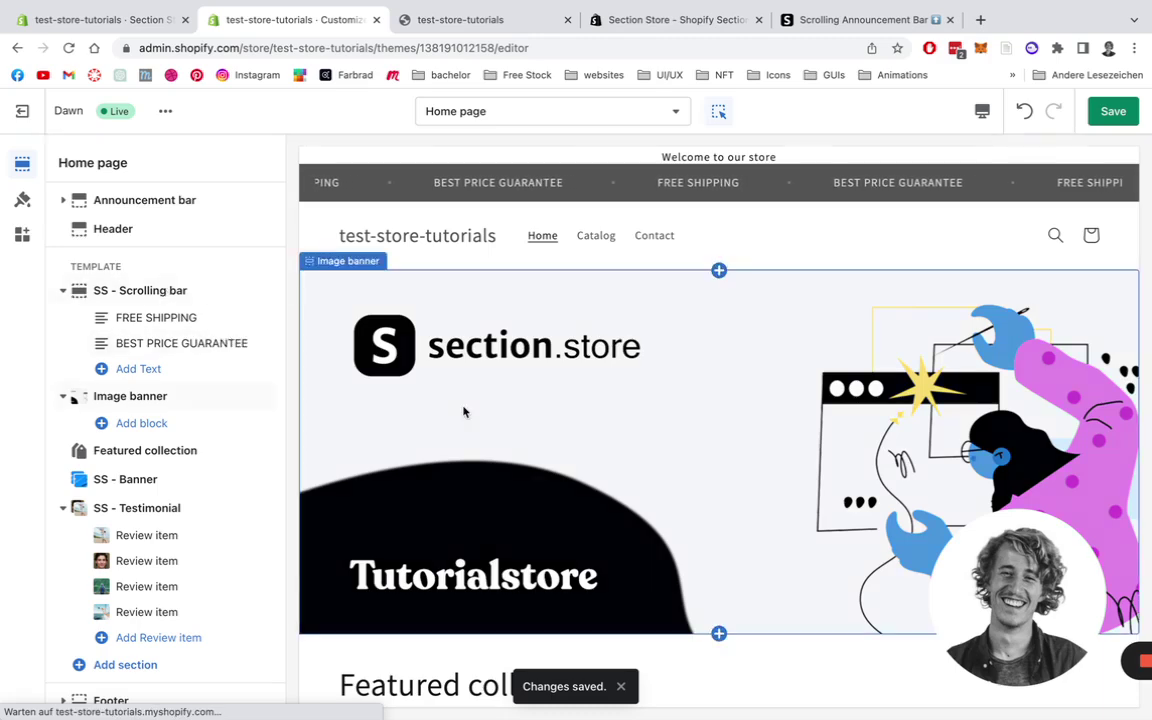
Save the new messages, check mobile and desktop previews, and open the theme actions menu
{"action": "left_click", "coordinate": [1110, 113]}
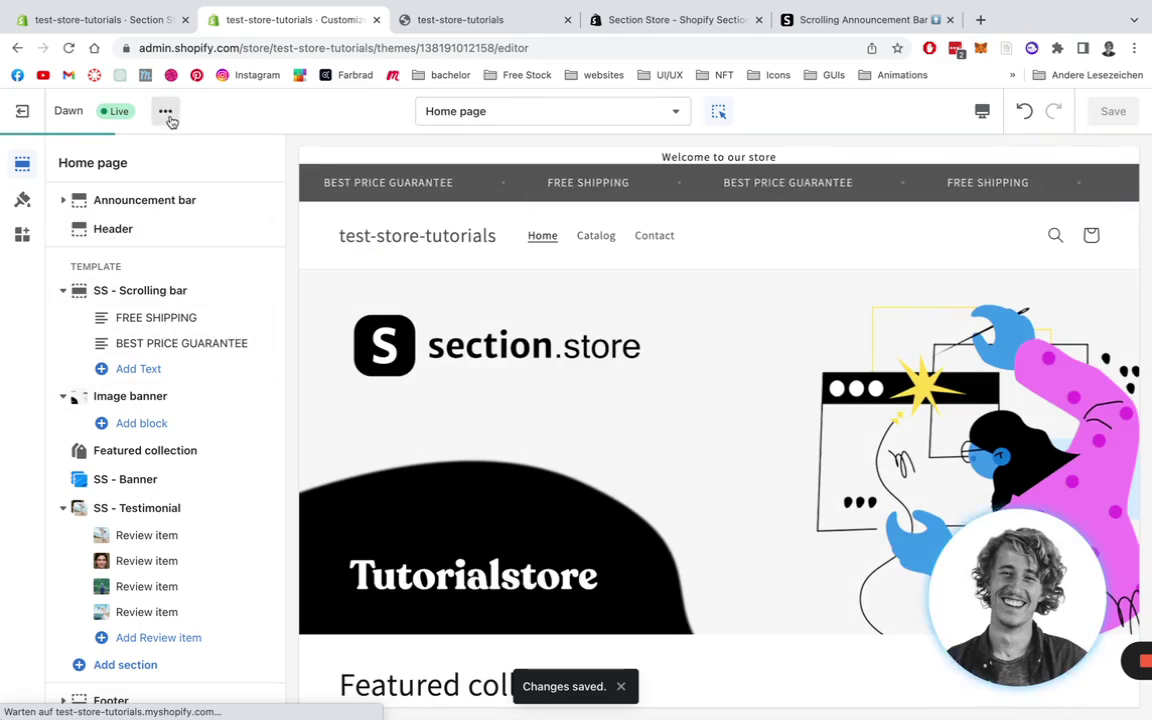
{"action": "left_click", "coordinate": [980, 113]}
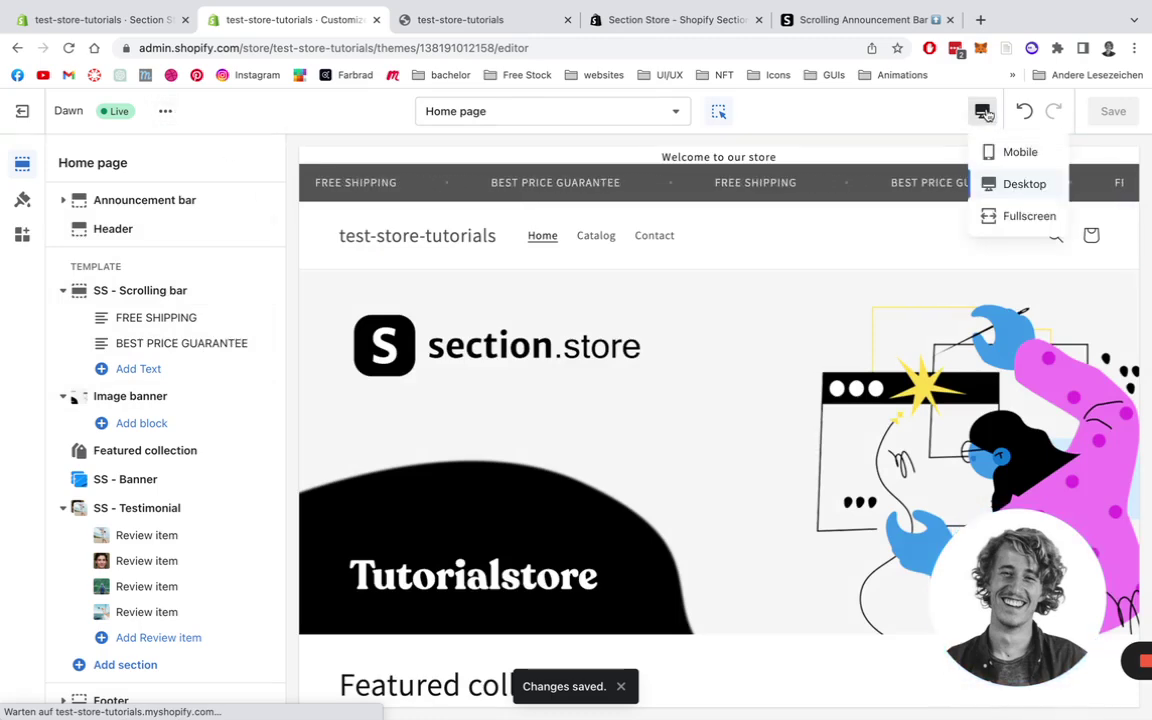
{"action": "left_click", "coordinate": [1015, 155]}
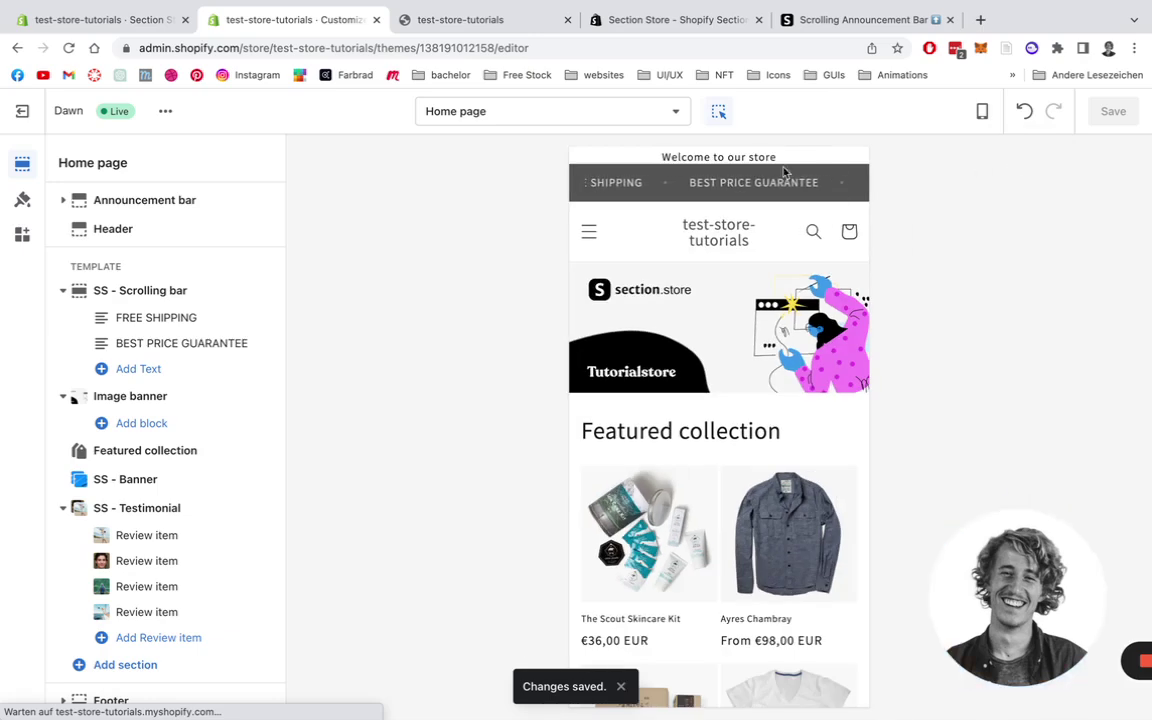
{"action": "left_click", "coordinate": [982, 112]}
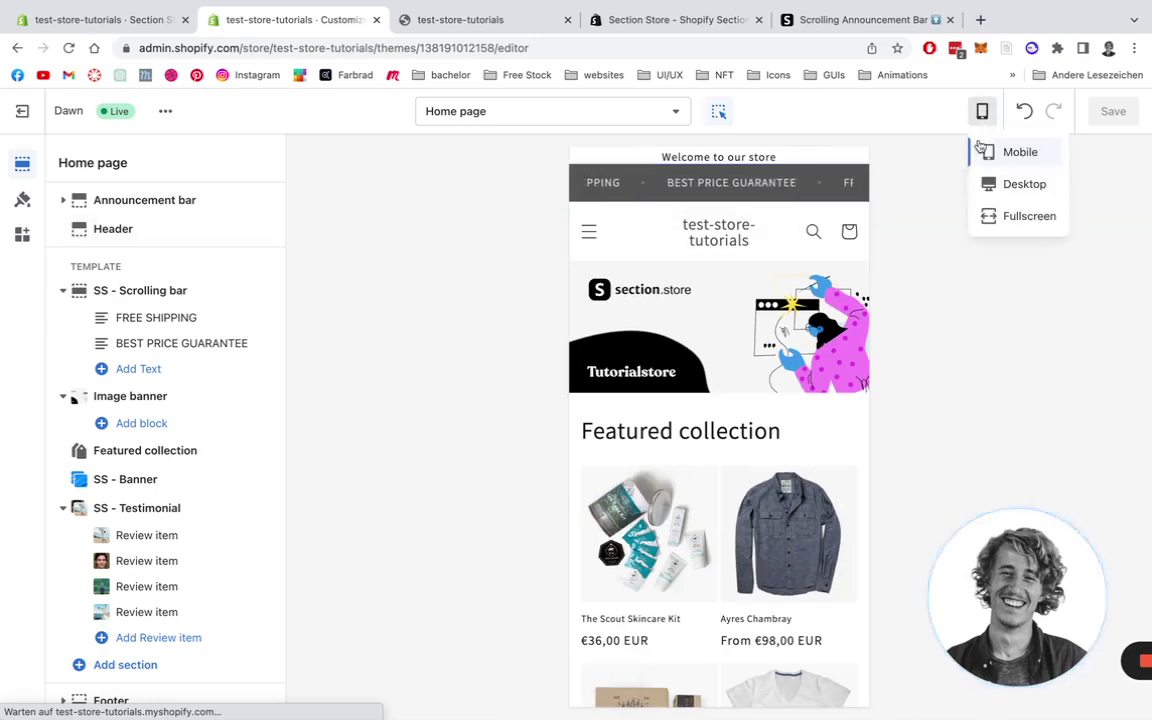
{"action": "left_click", "coordinate": [1017, 185]}
{"action": "left_click", "coordinate": [165, 111]}
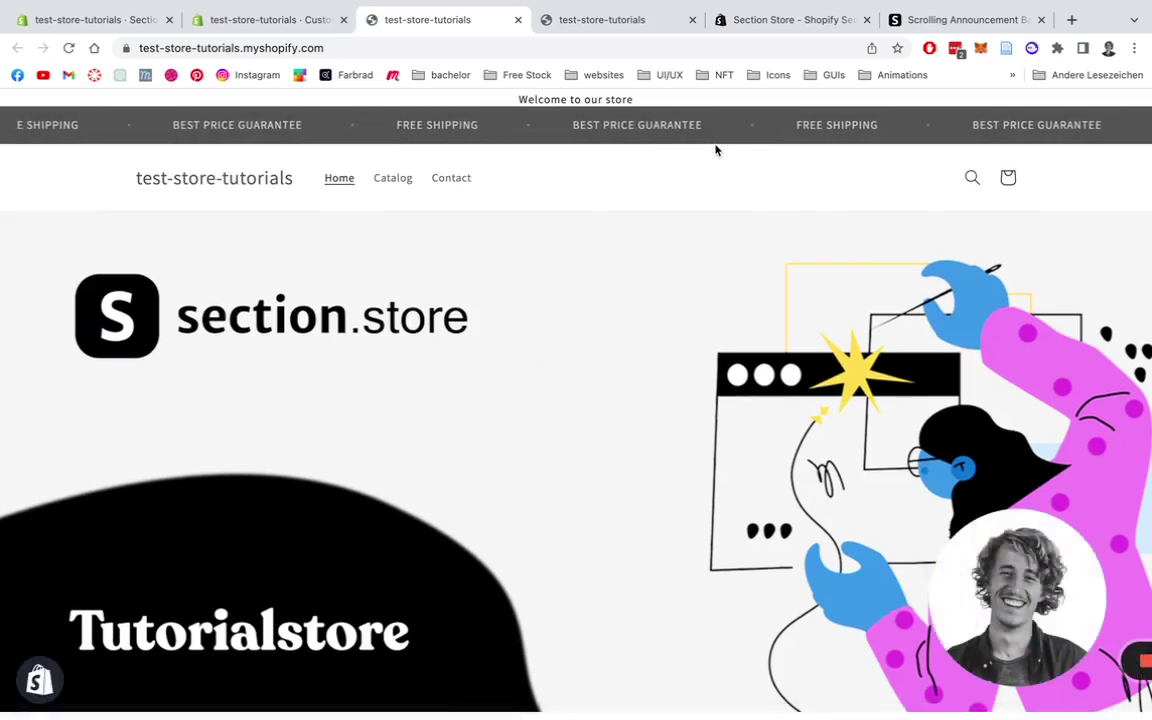
Click the gray FREE SHIPPING / BEST PRICE GUARANTEE bar on the live storefront to test it
{"action": "left_click", "coordinate": [620, 127]}
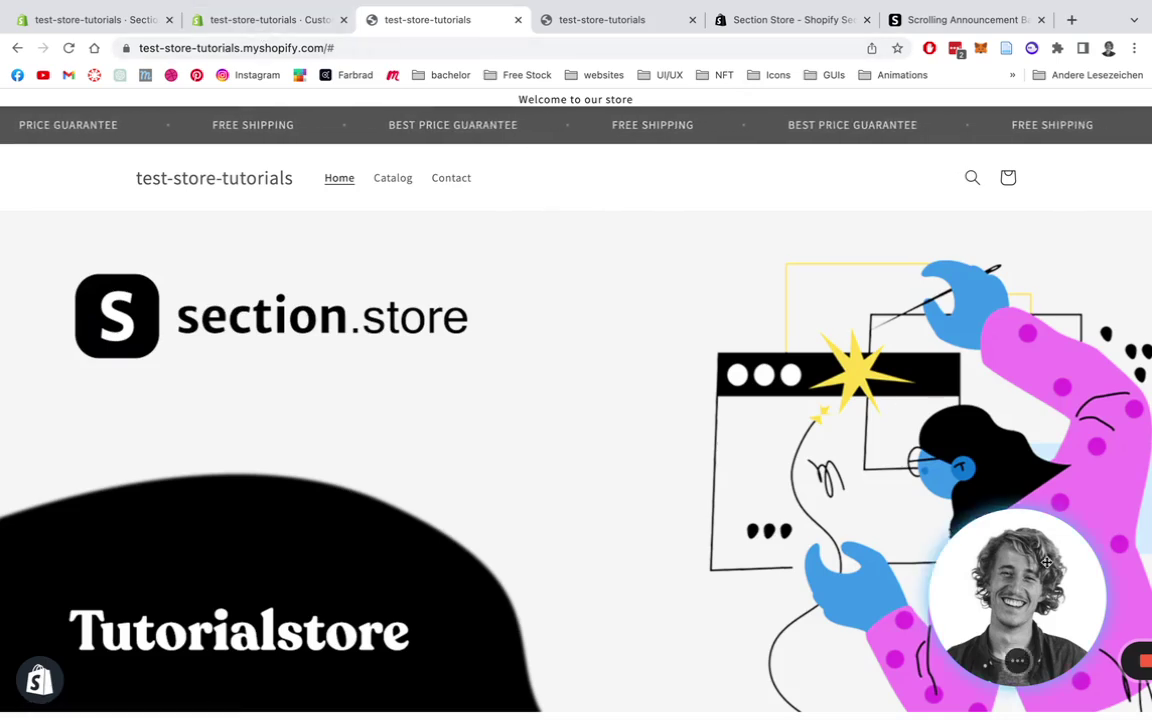
{"action": "left_click_drag", "start_coordinate": [1045, 561], "coordinate": [653, 441]}
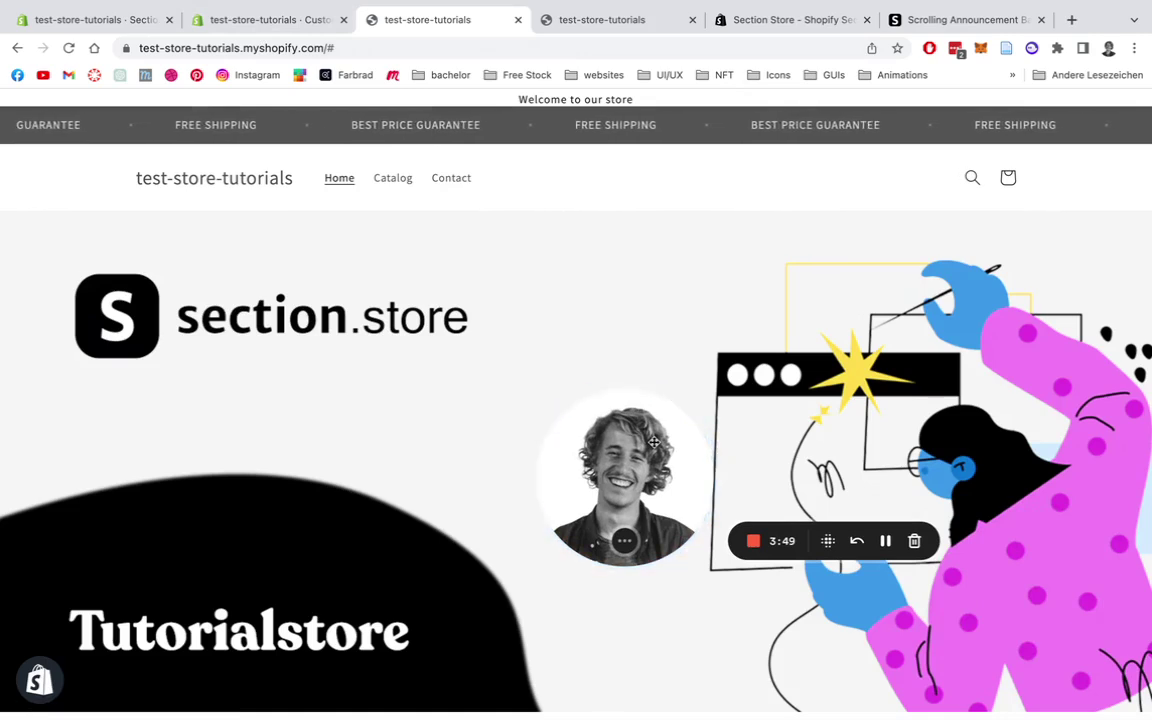